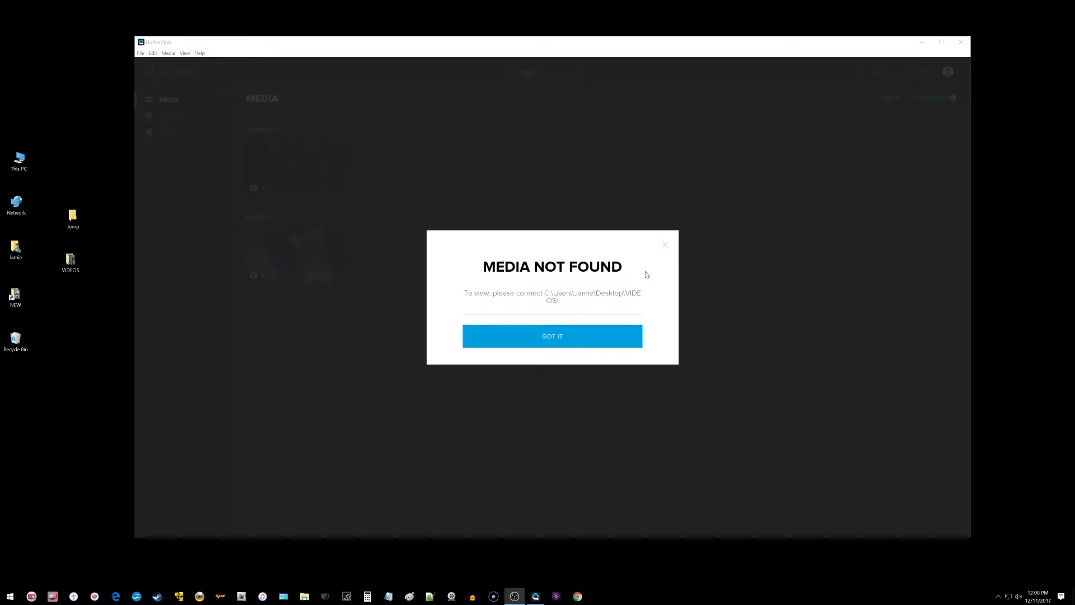
- Dismiss the Media Not Found warning for the desktop VIDEOS folder, which reappears after clicking the second clip
left_click(665, 245)
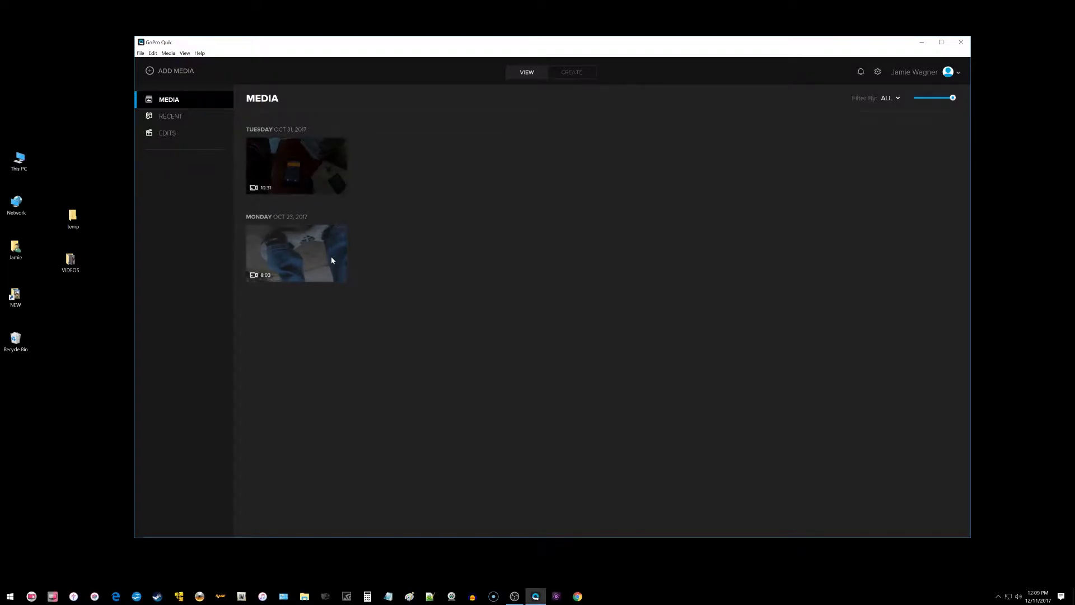
left_click(298, 248)
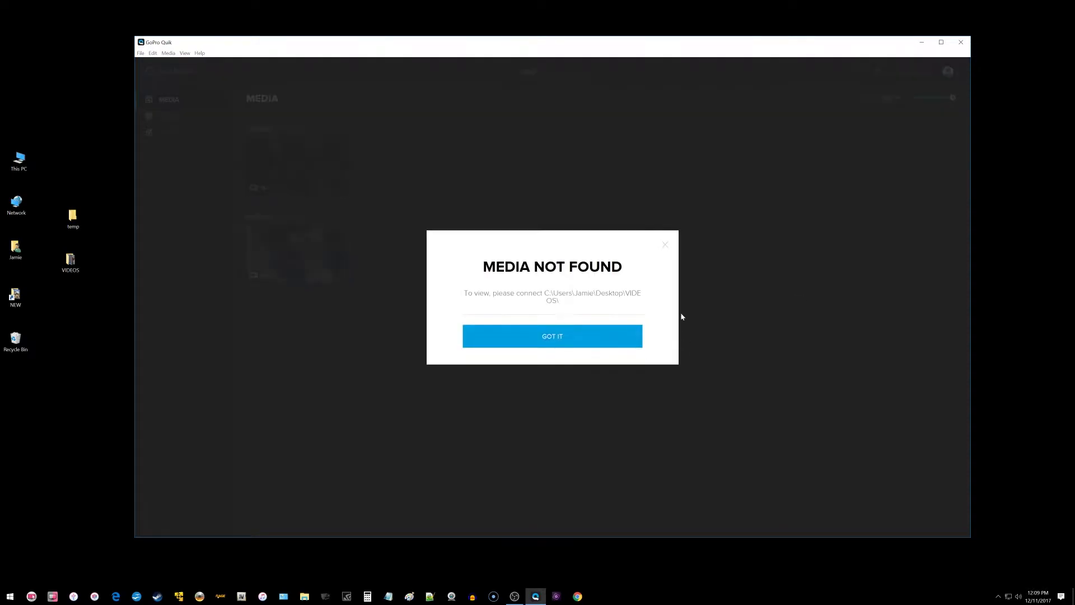
left_click(665, 246)
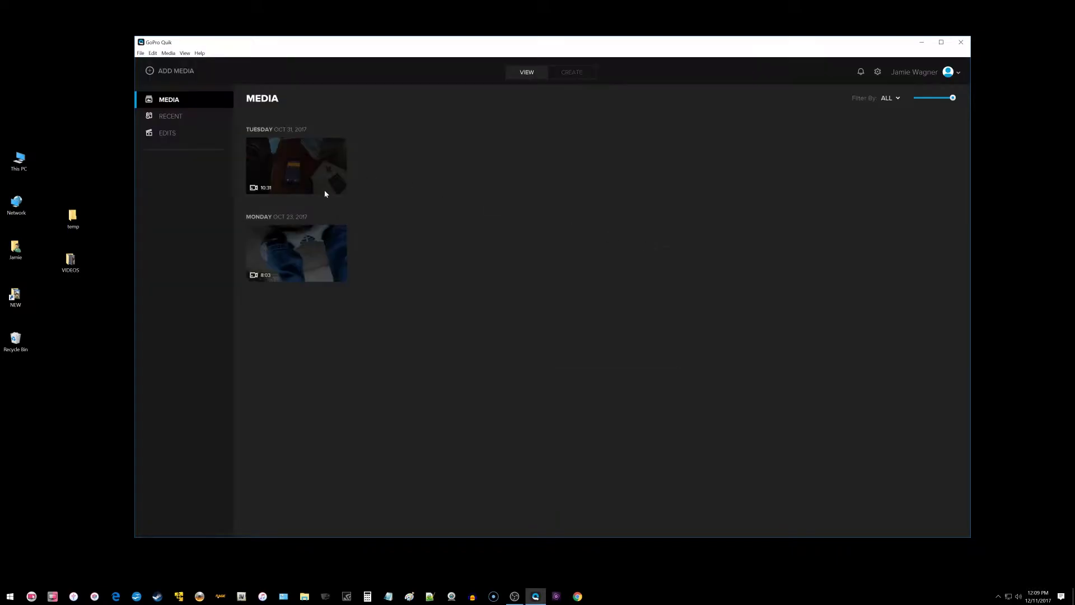
- Cut GH010002.MP4 and GH010003.MP4 from temp and paste them into the desktop VIDEOS folder
double_click(74, 265)
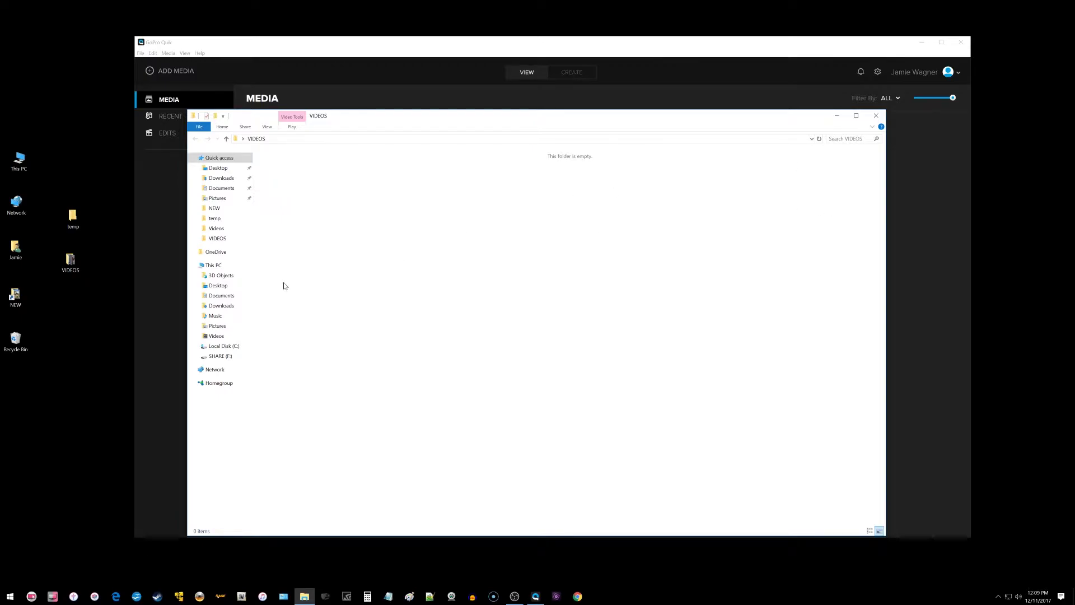
double_click(87, 221)
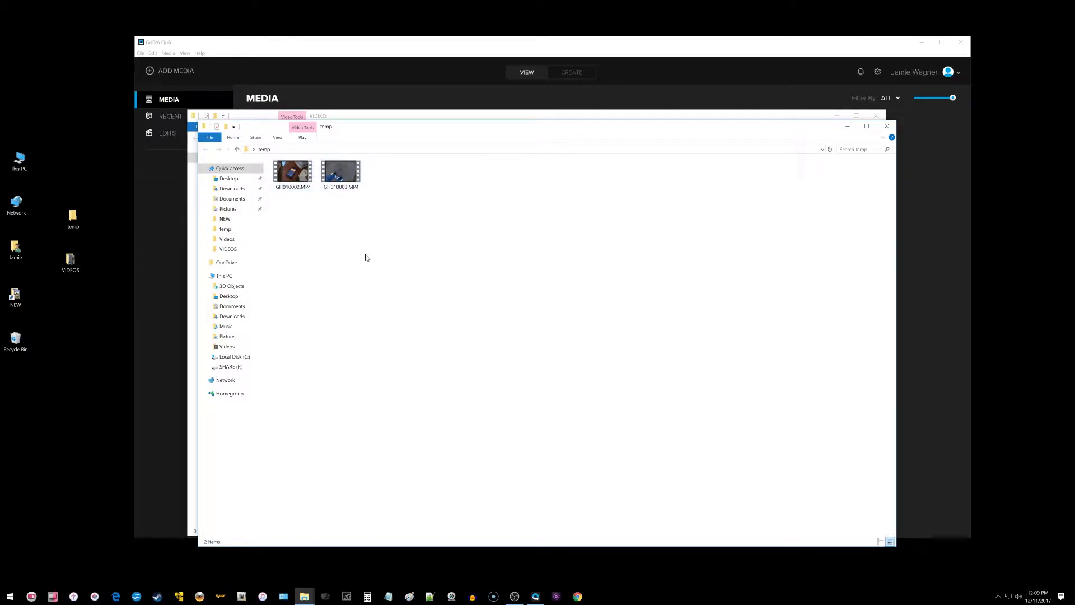
left_click_drag(412, 263, 281, 166)
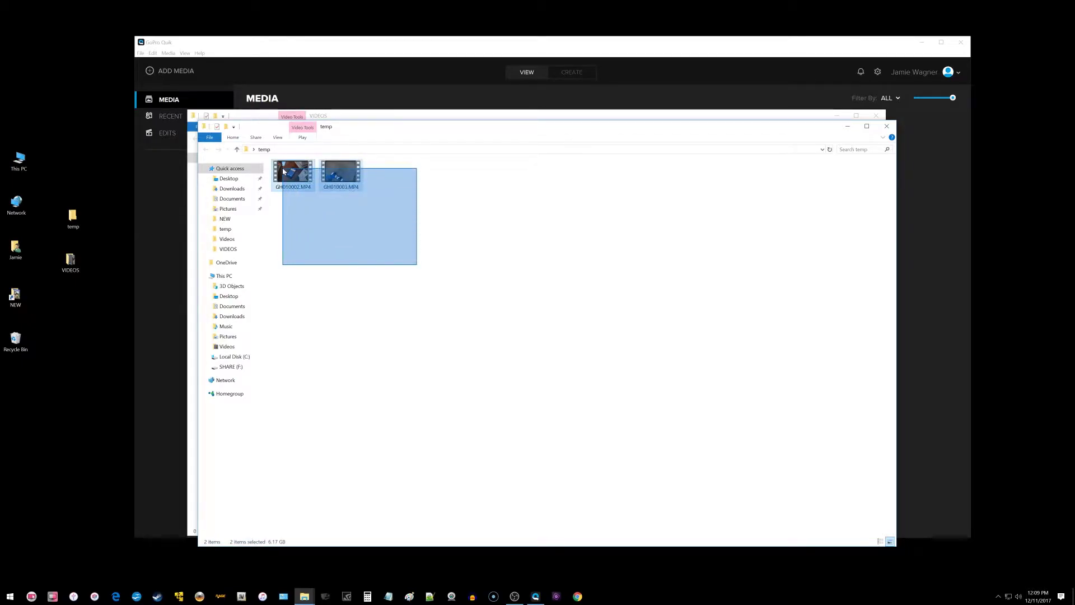
right_click(293, 172)
left_click(332, 271)
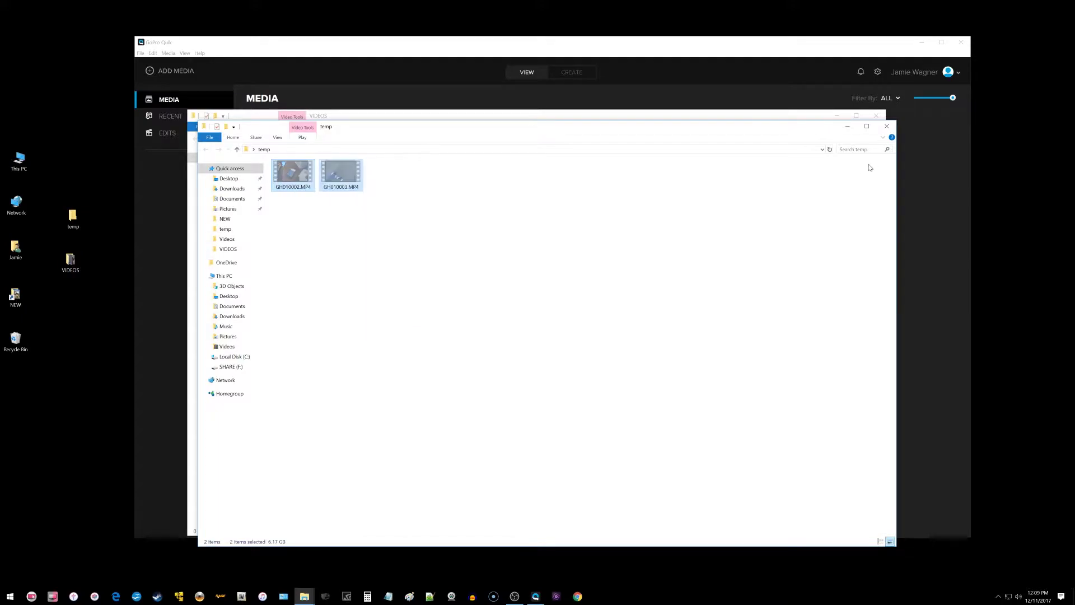
left_click(886, 127)
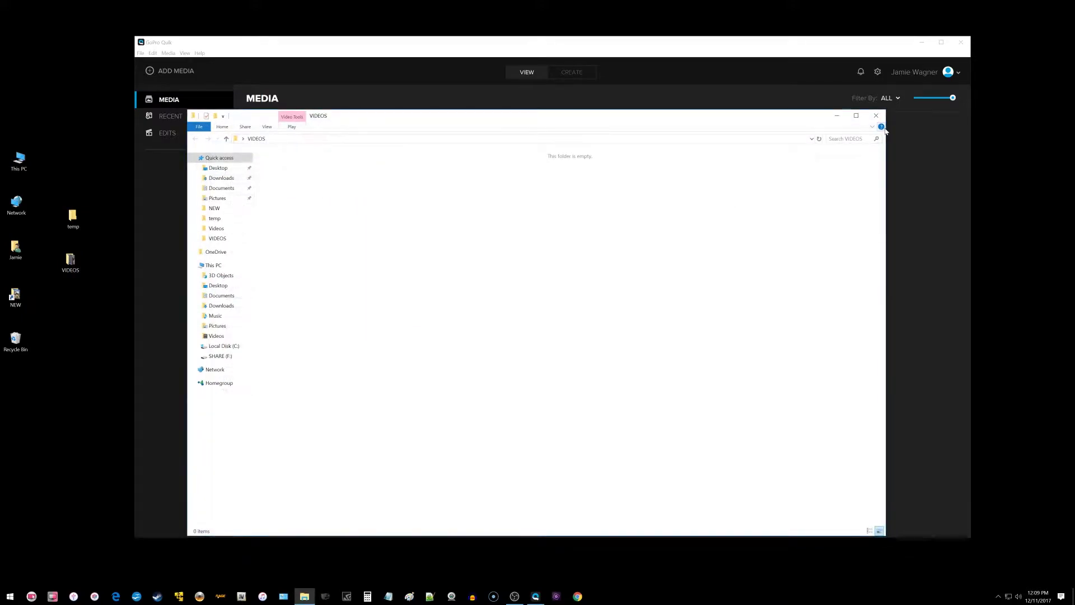
right_click(397, 273)
left_click(418, 330)
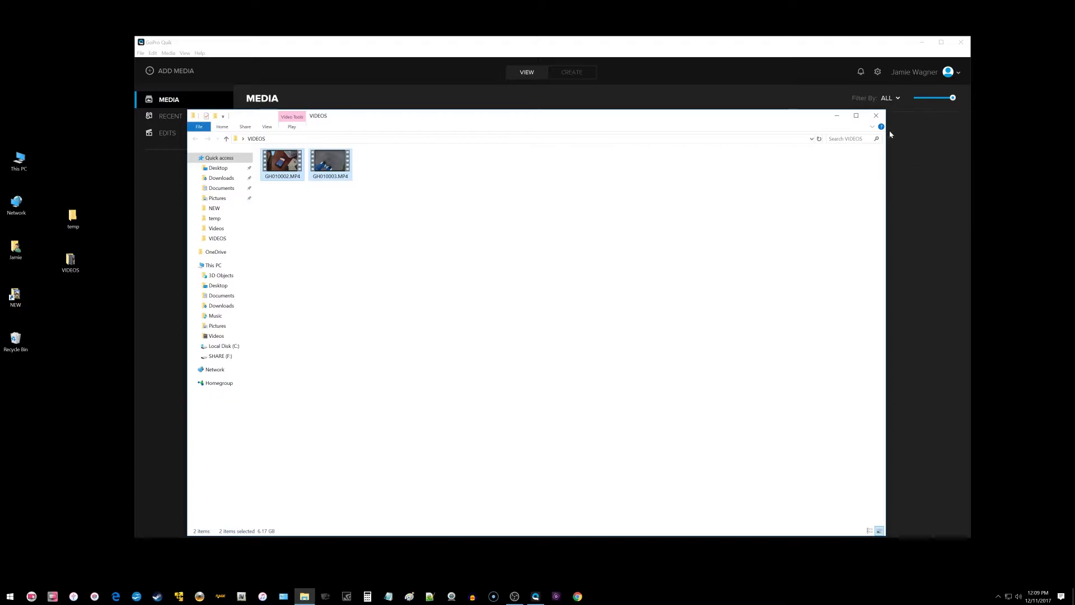
left_click(876, 116)
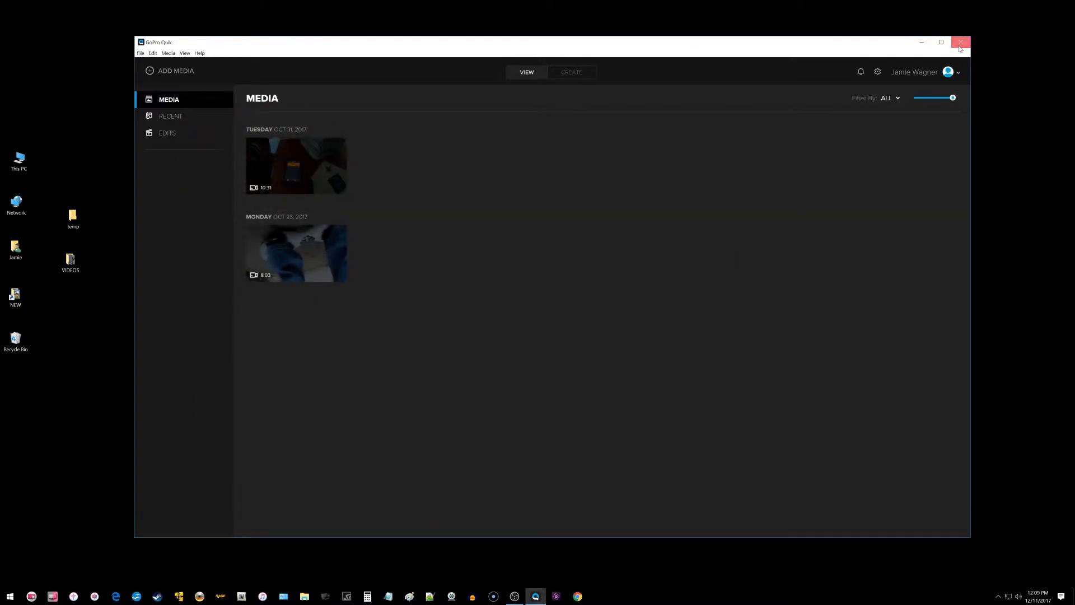
- Restart GoPro Quik and confirm the VIDEOS folder holds both MP4 clips
left_click(961, 42)
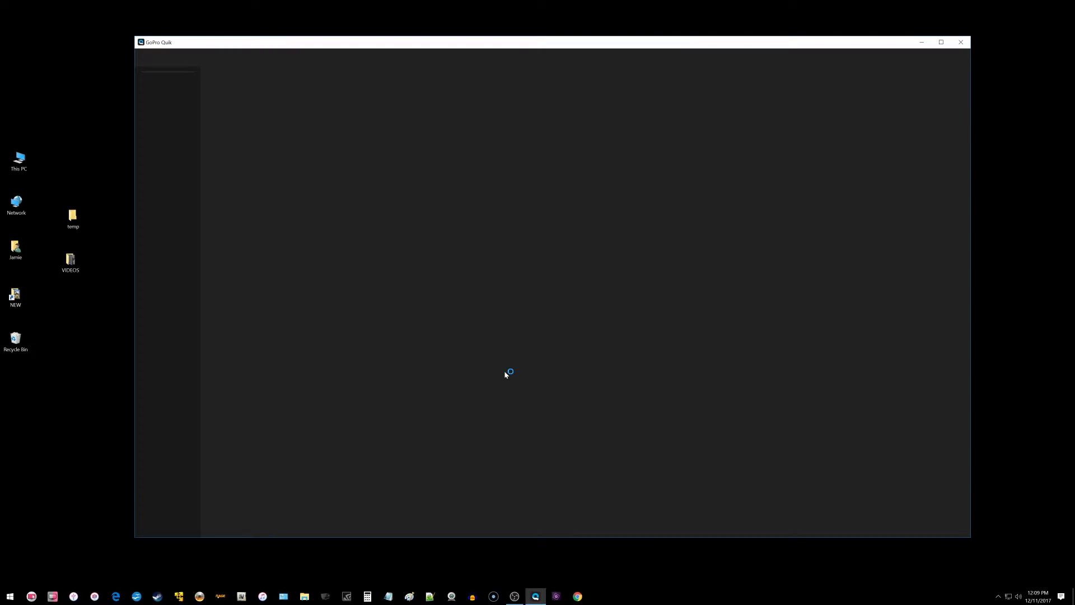
double_click(72, 261)
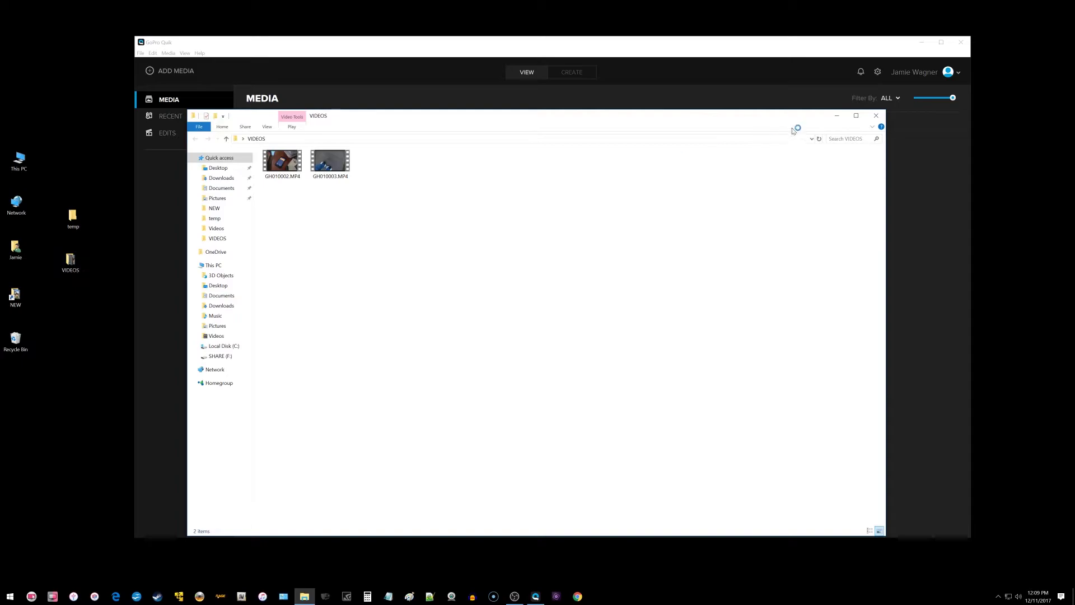
left_click(876, 115)
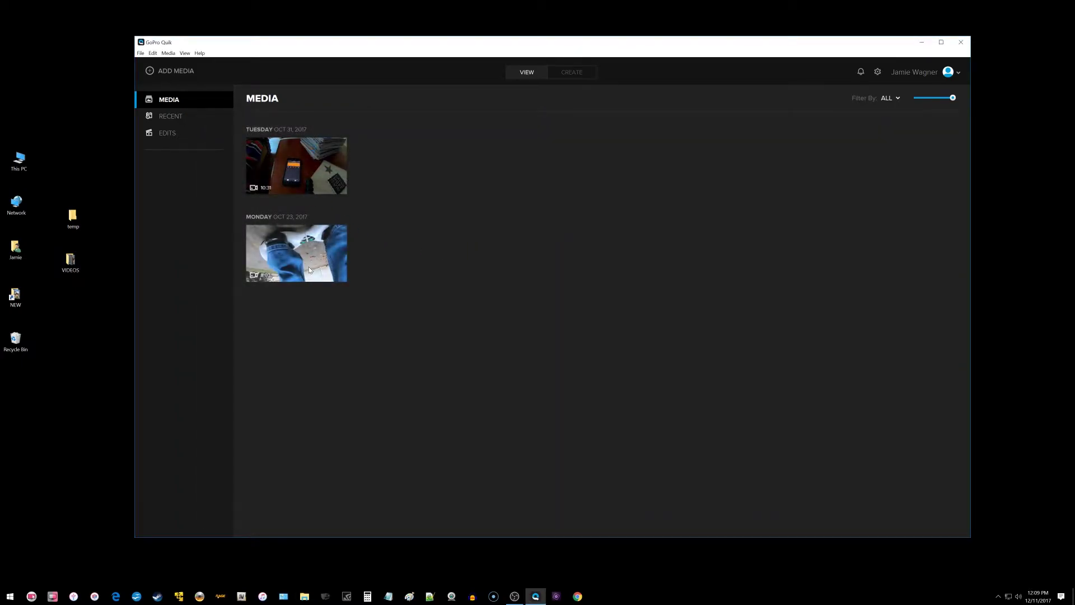
- Play the Oct 31 clip, switch to the 8:03 patio clip, then return to the library
left_click(306, 172)
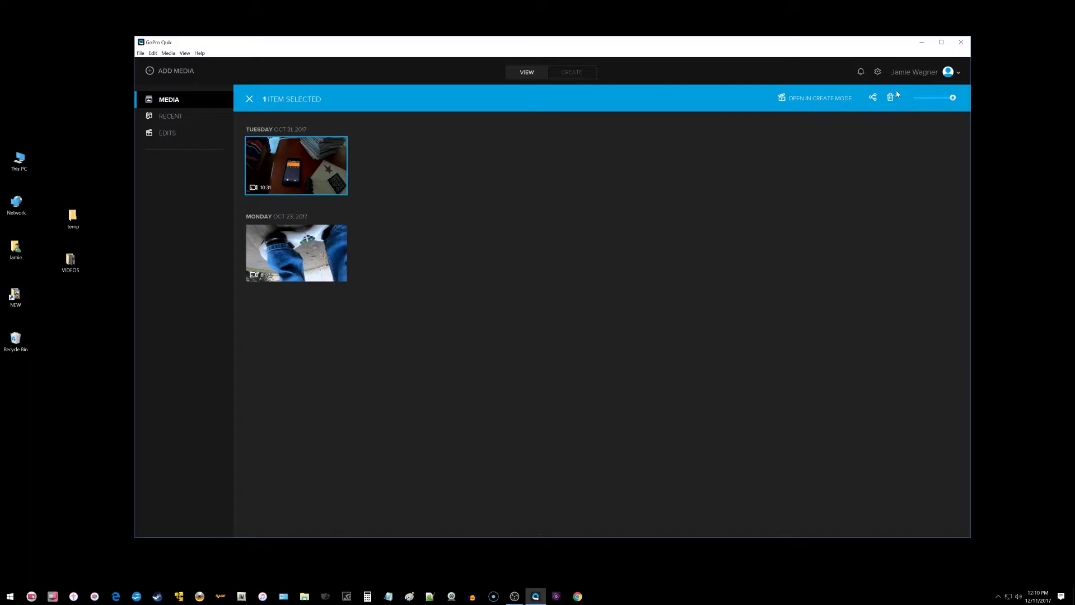
left_click(309, 252)
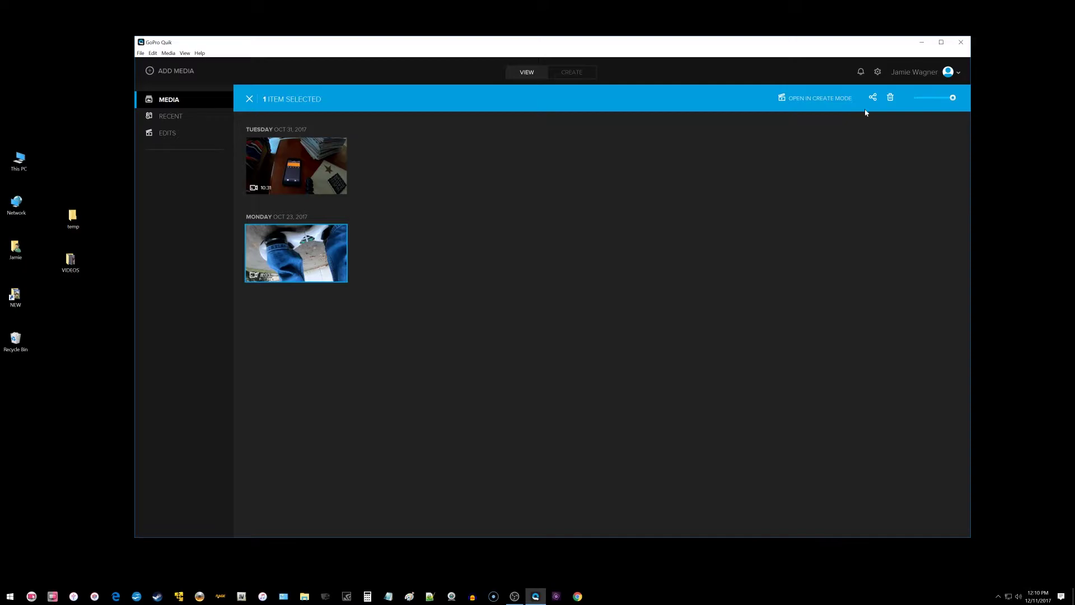
left_click(556, 220)
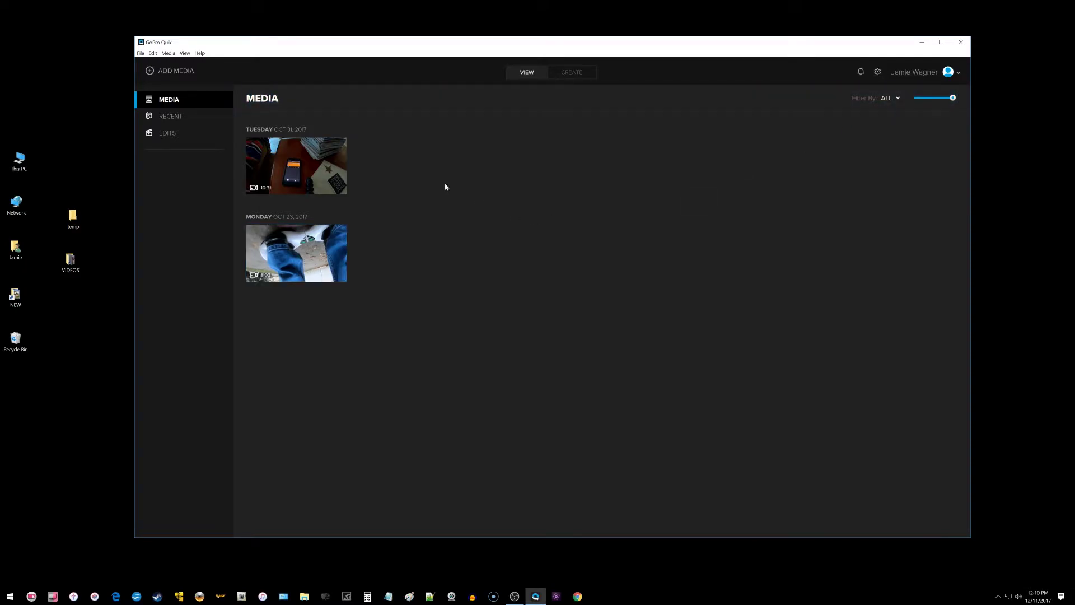
double_click(305, 168)
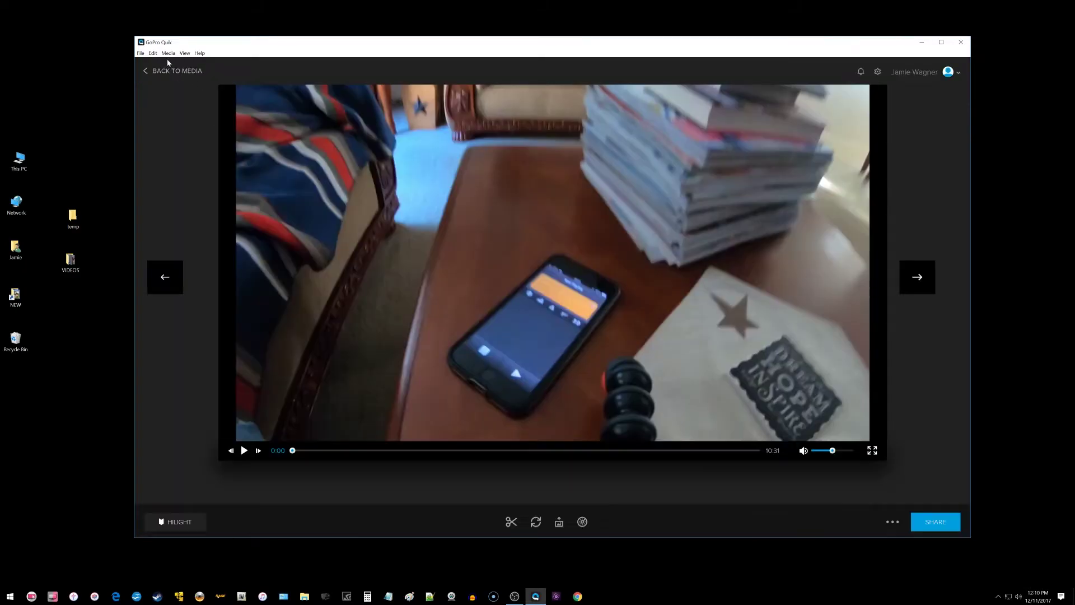
left_click(165, 282)
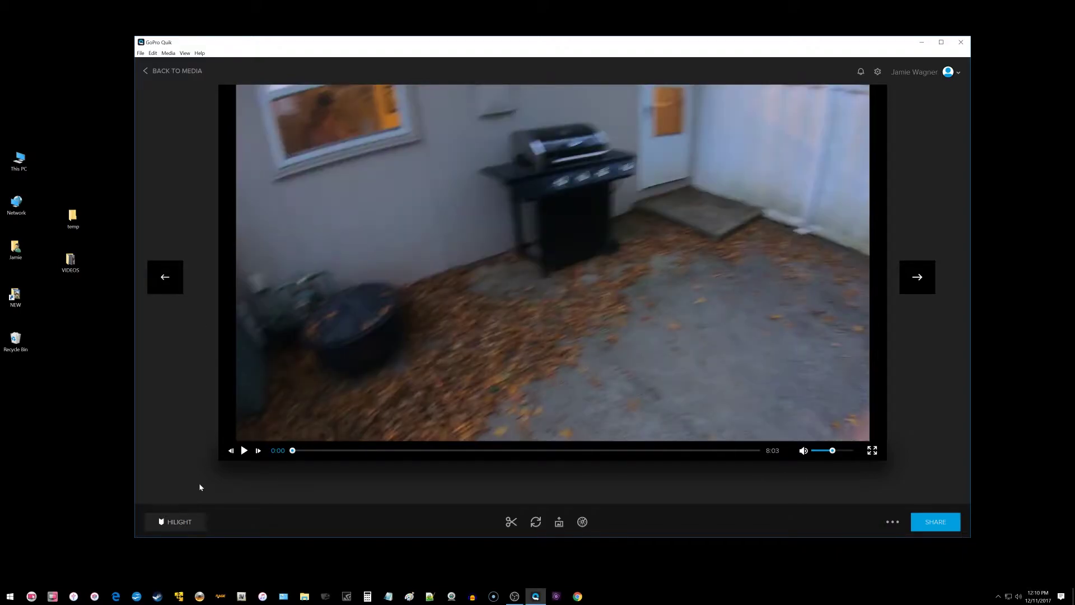
left_click(164, 73)
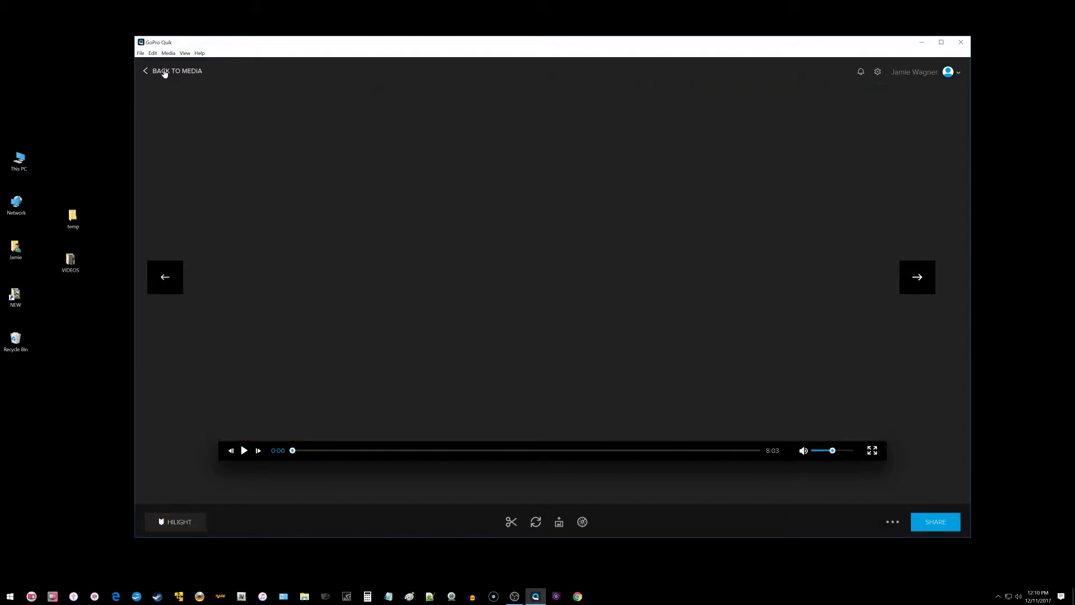
- Cut both MP4 clips from VIDEOS and paste them back into the desktop temp folder
double_click(70, 261)
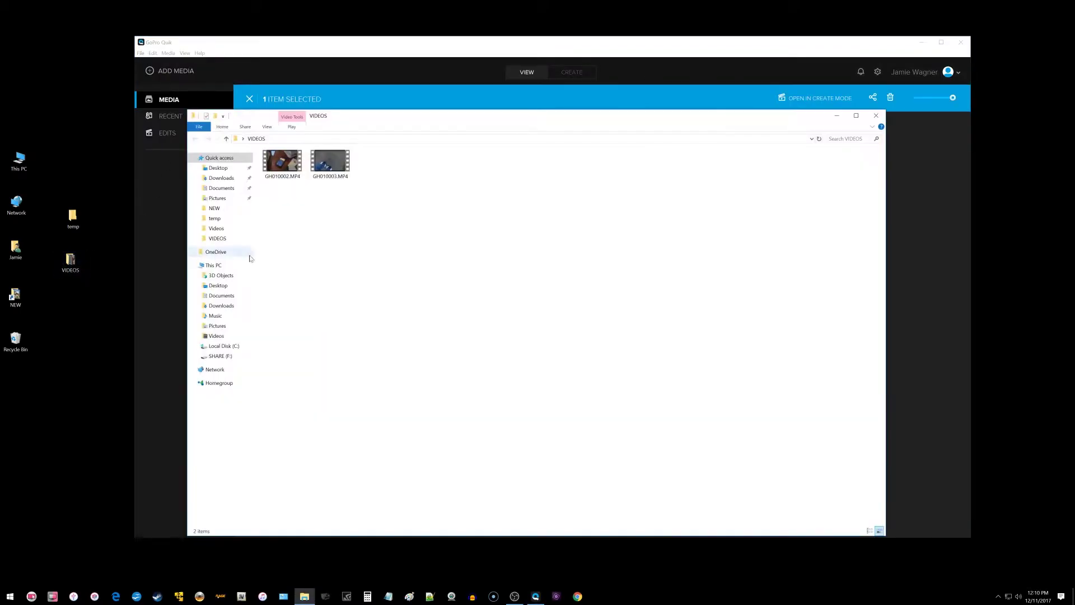
left_click_drag(383, 230, 276, 161)
right_click(276, 162)
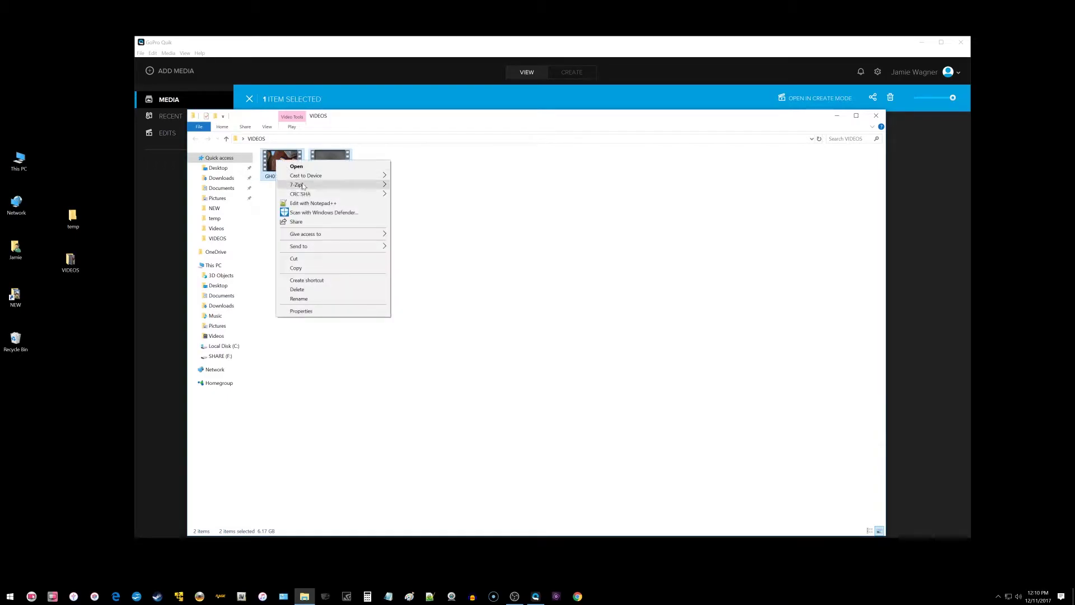
left_click(303, 260)
double_click(72, 218)
right_click(339, 253)
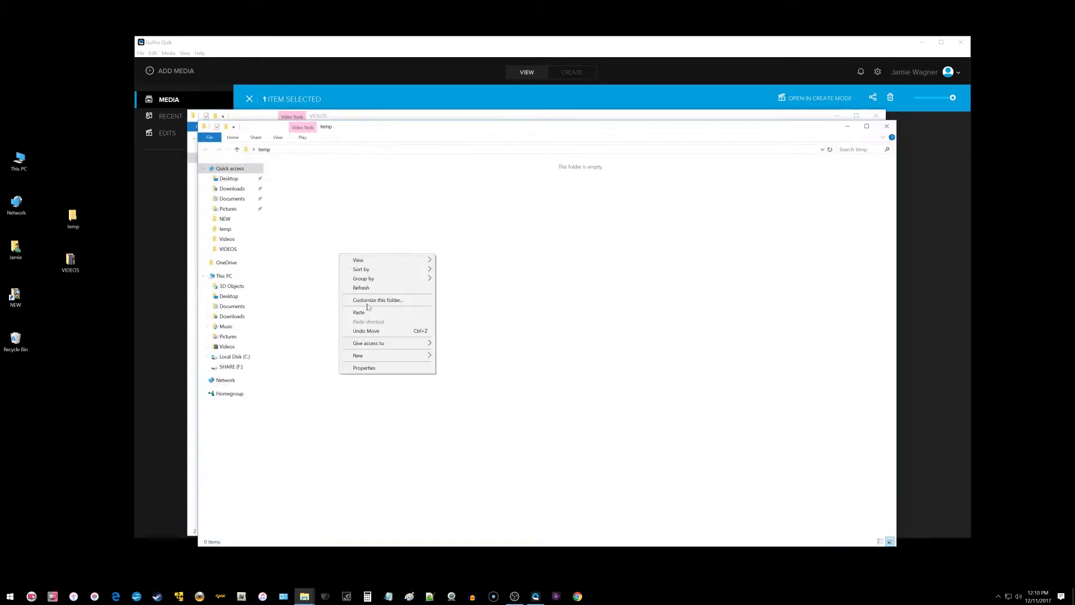
left_click(371, 313)
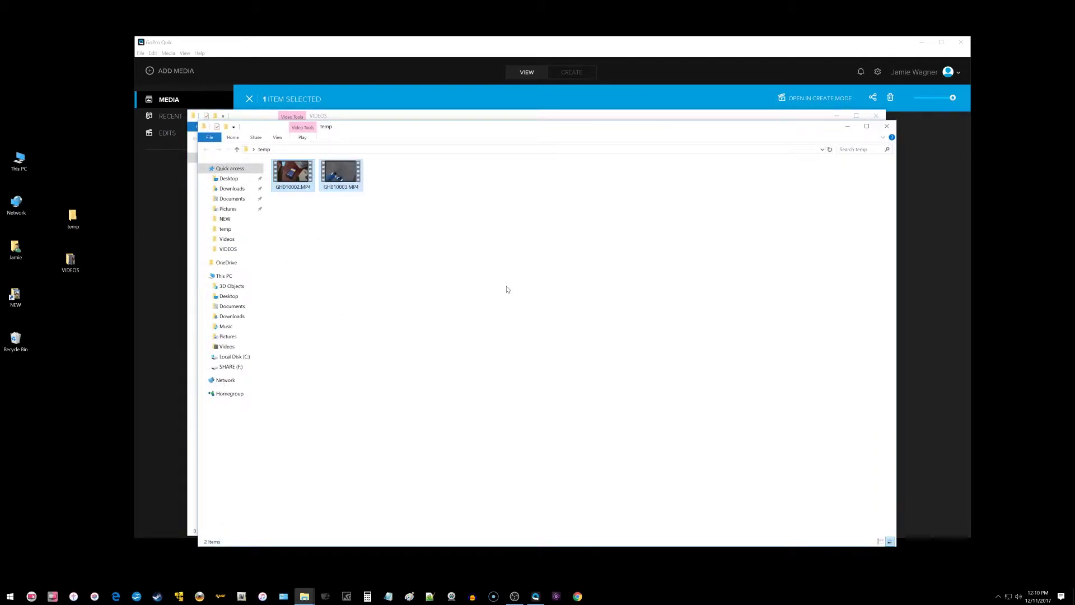
left_click(886, 126)
left_click(876, 115)
double_click(318, 176)
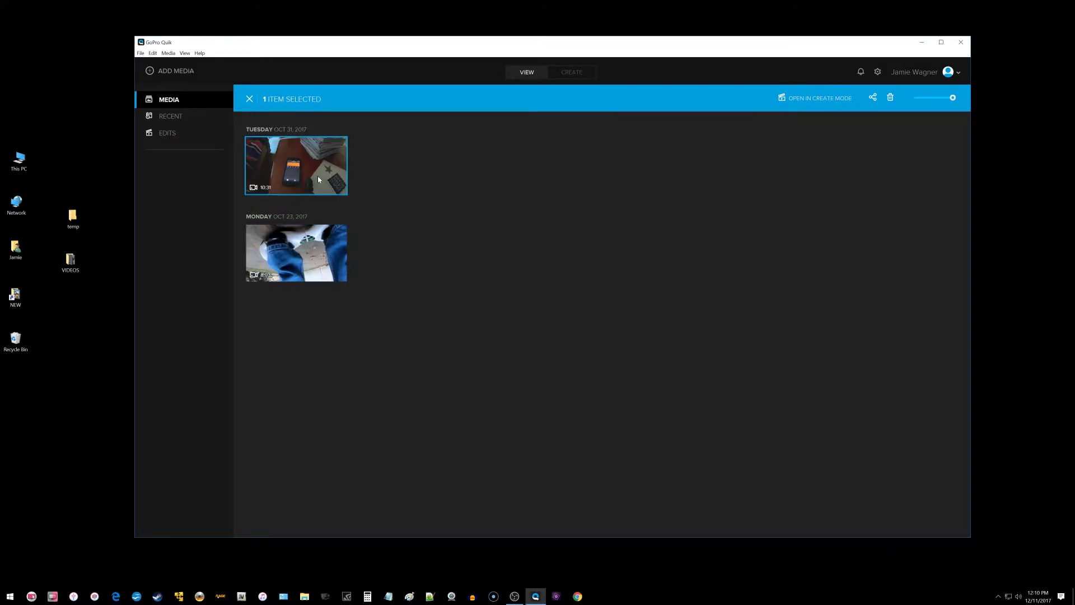
left_click(538, 336)
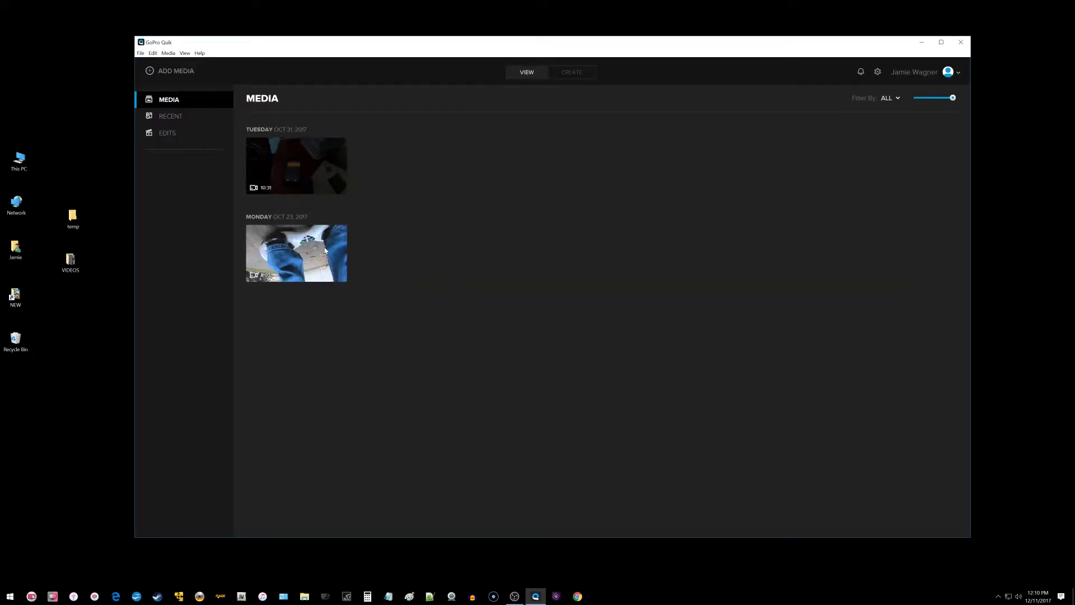
left_click(583, 343)
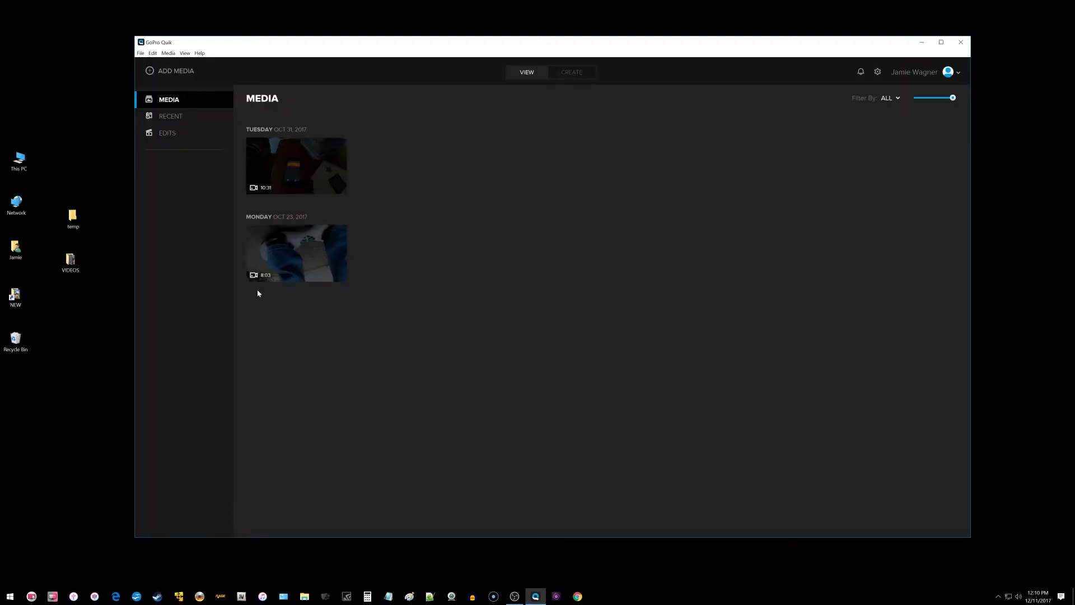
double_click(71, 261)
key("alt+F4")
left_click(171, 71)
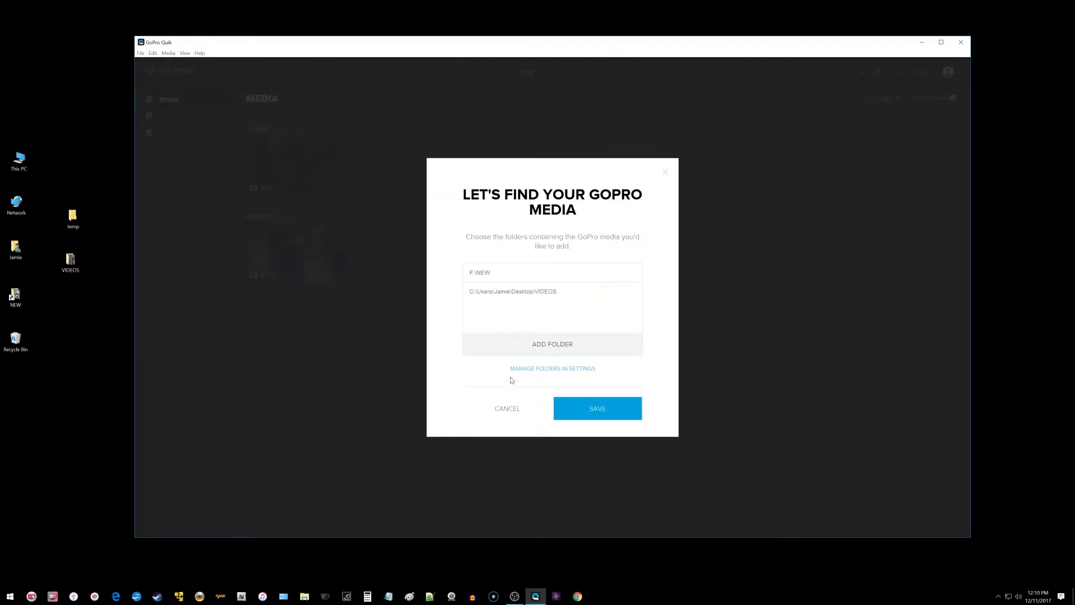
left_click(562, 370)
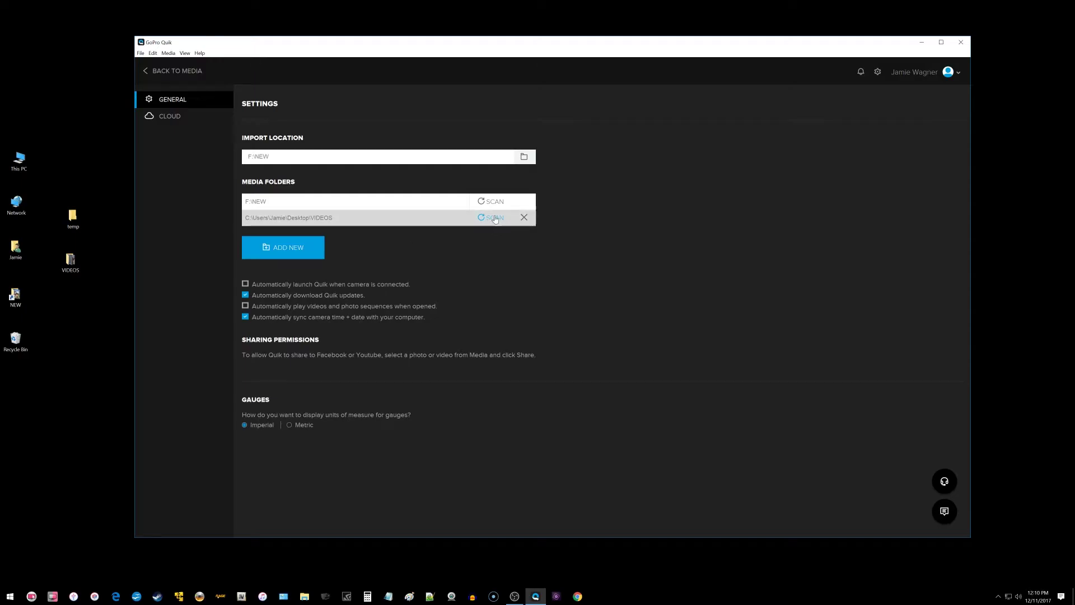
double_click(73, 263)
left_click(876, 115)
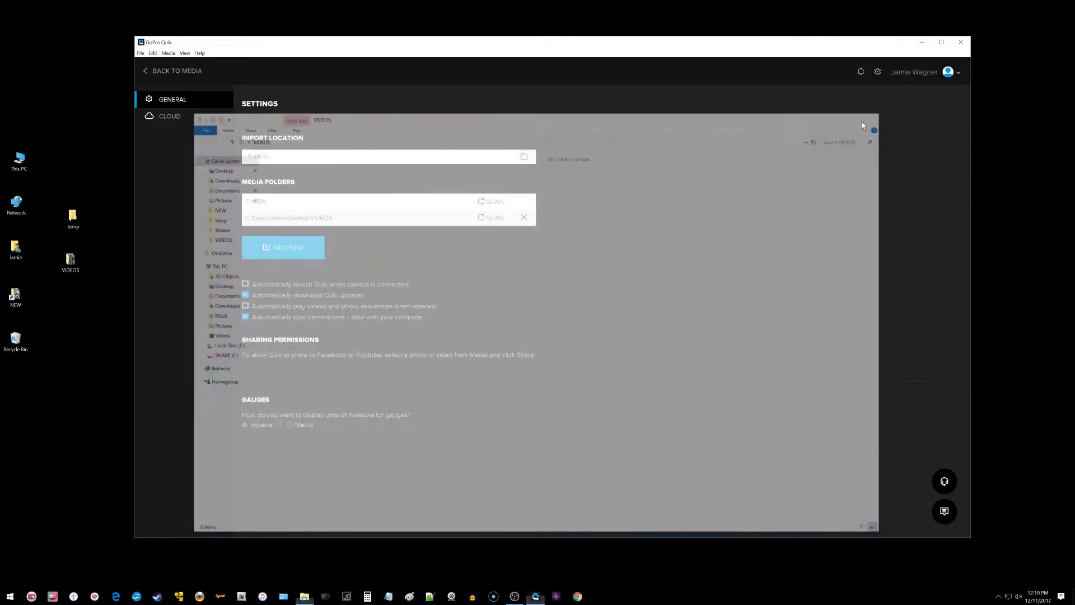
left_click(180, 72)
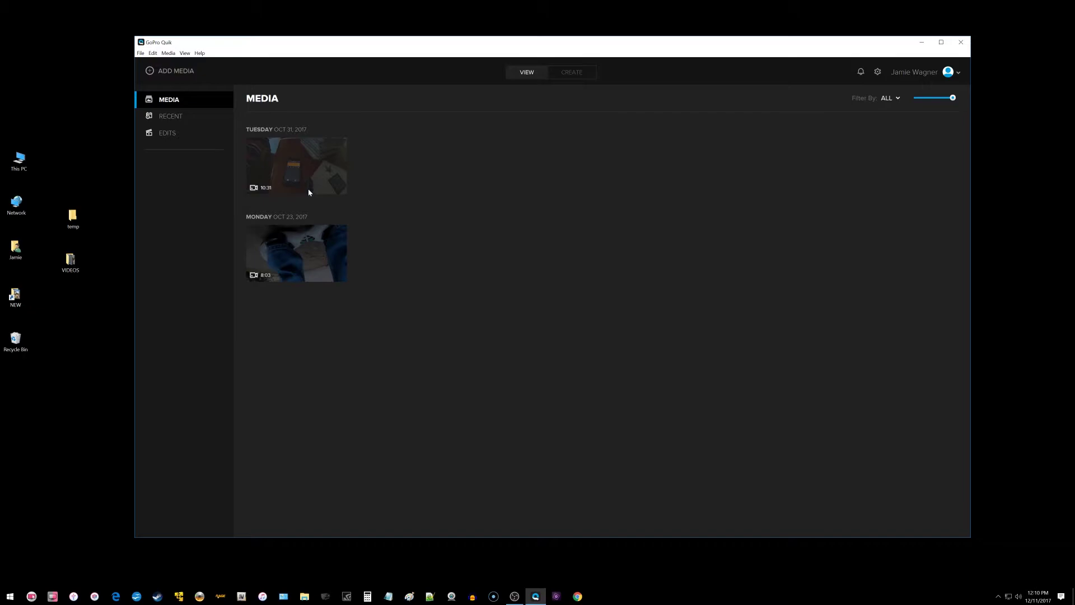
- Remove the Desktop VIDEOS folder in Manage Folders, leaving only F:\NEW
left_click(174, 71)
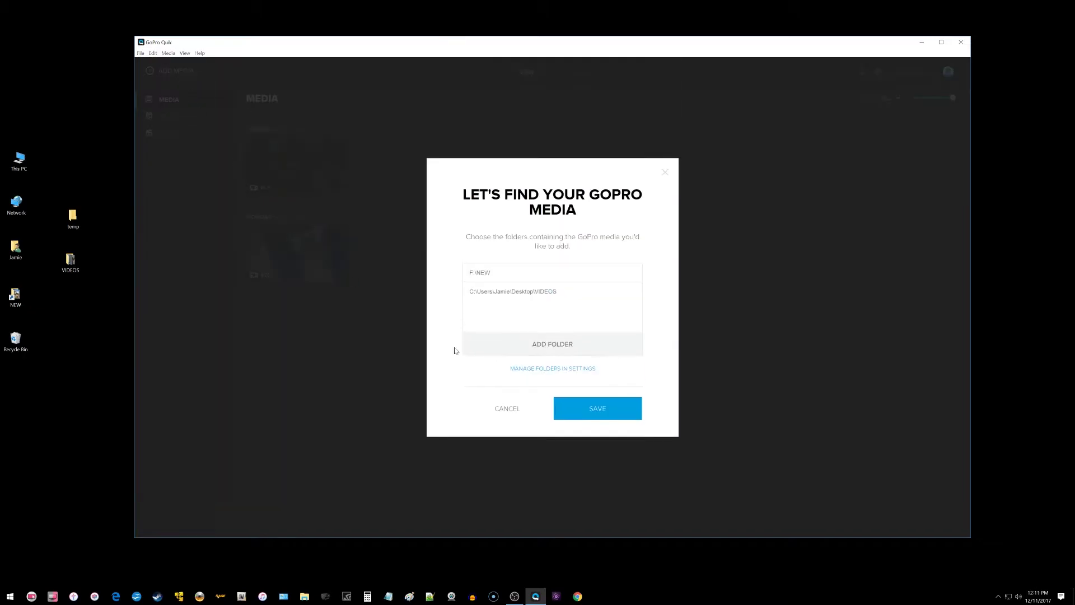
left_click(555, 370)
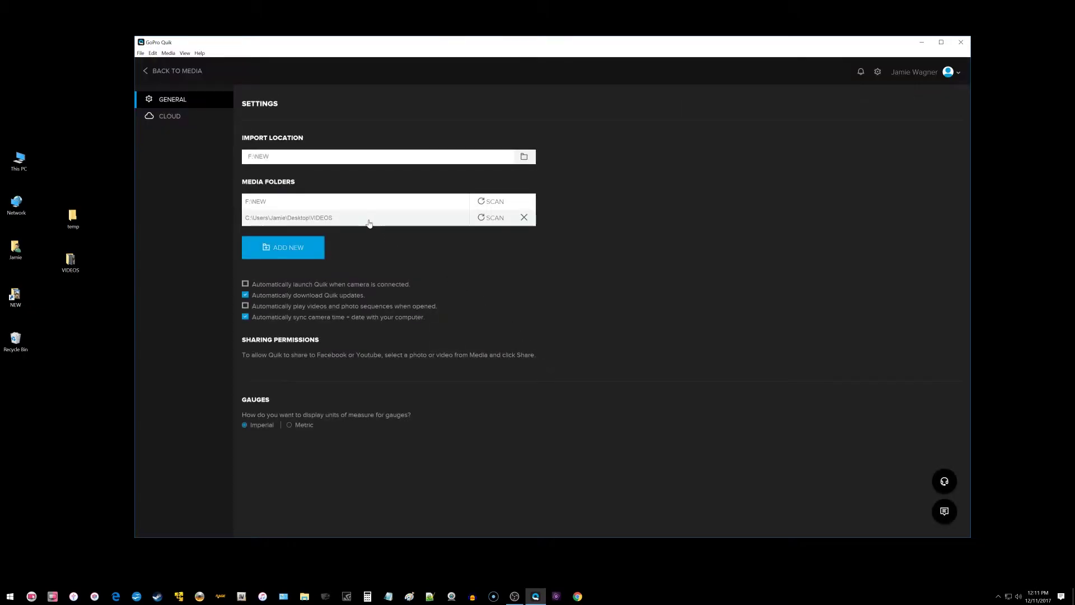
left_click(523, 219)
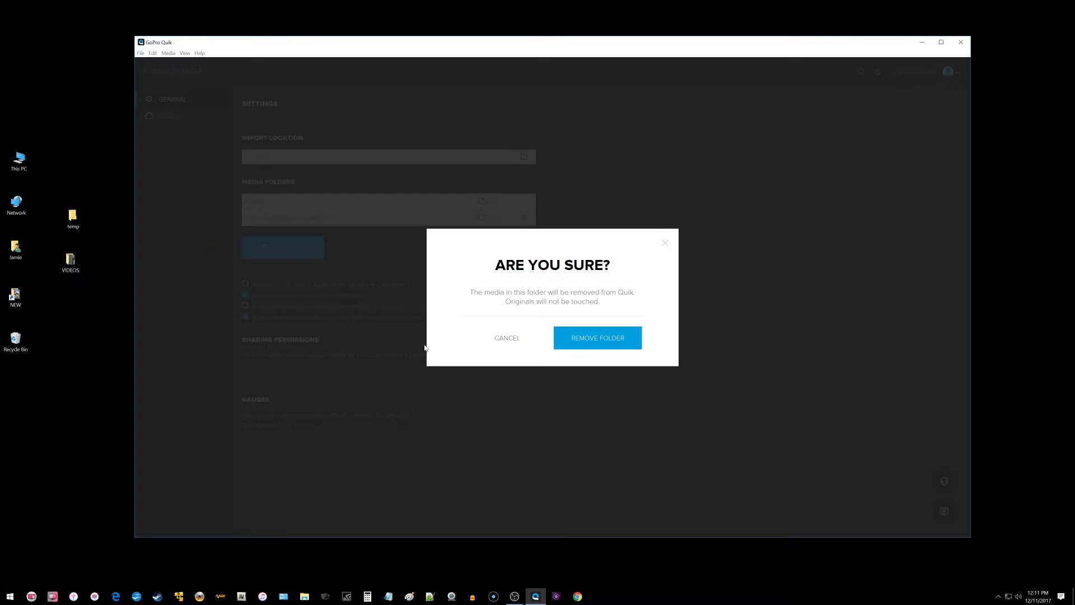
left_click(600, 340)
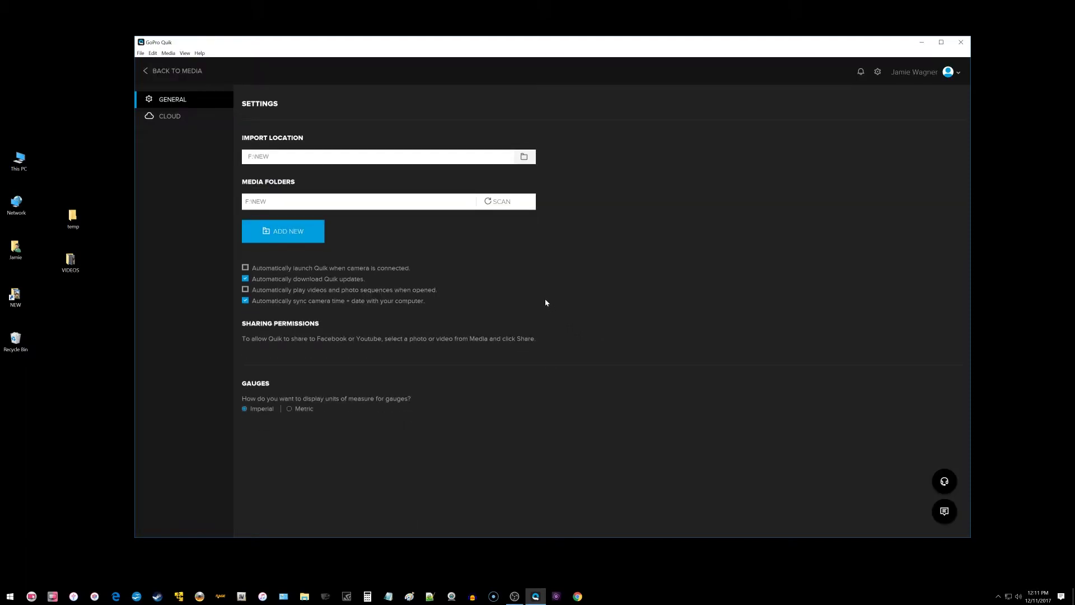
- Re-add Desktop\VIDEOS as a media folder and go back to the empty library
left_click(317, 234)
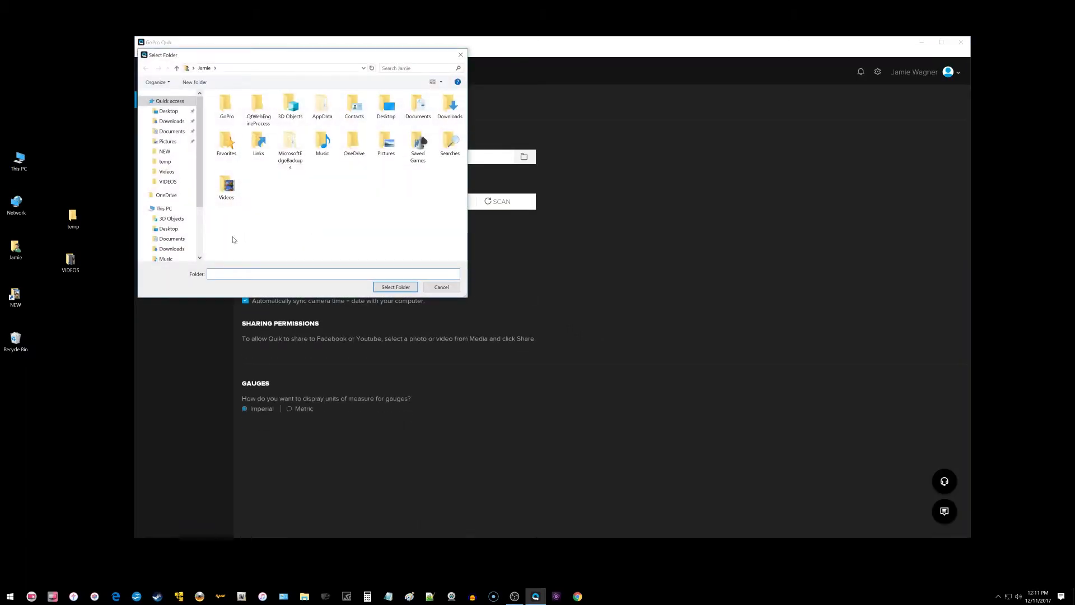
left_click(168, 111)
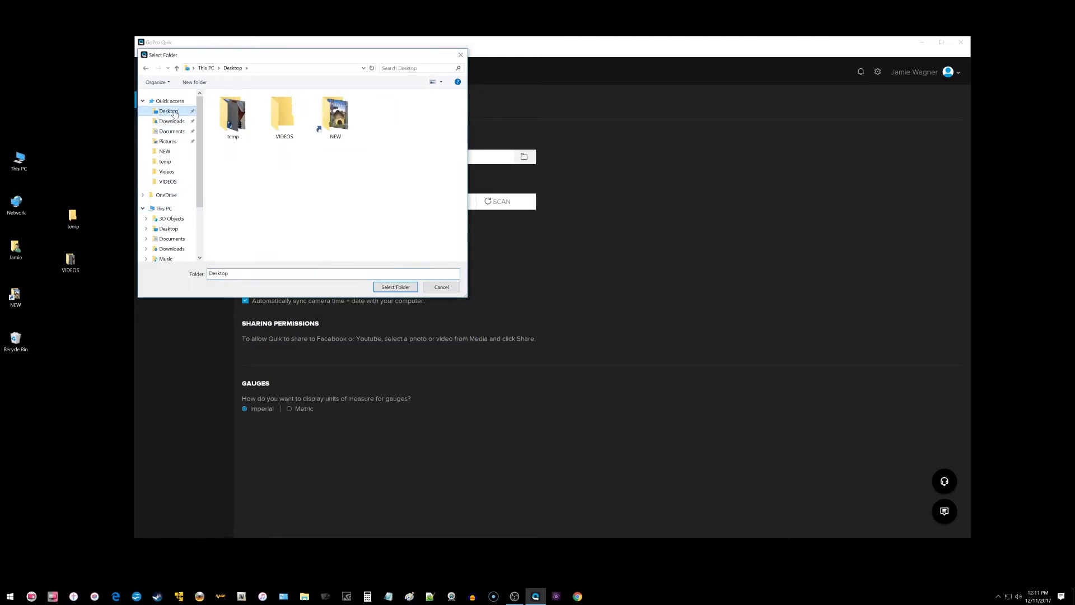
left_click(285, 120)
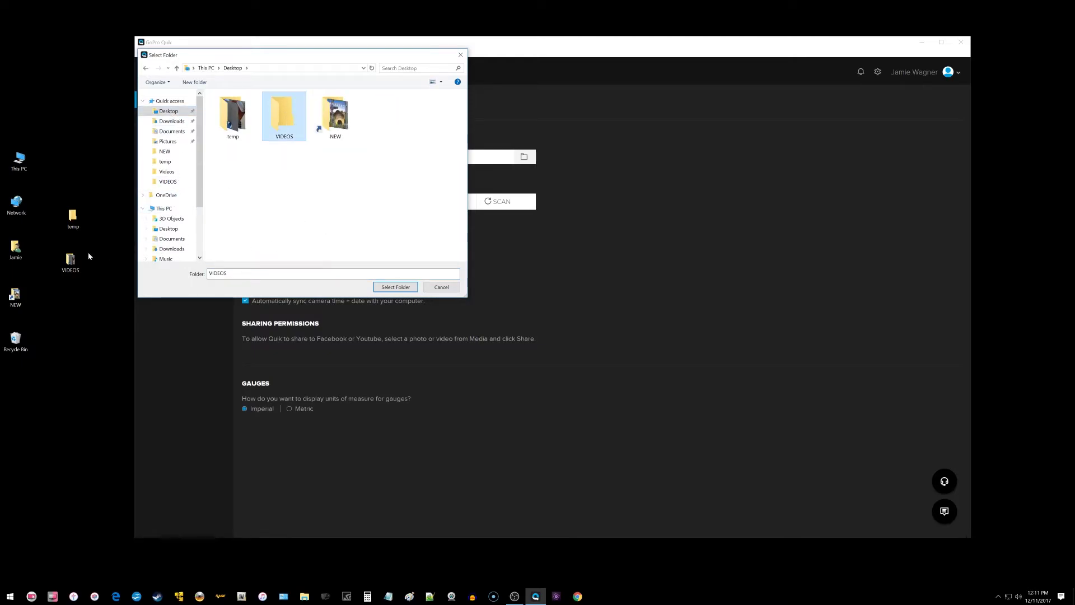
left_click(394, 287)
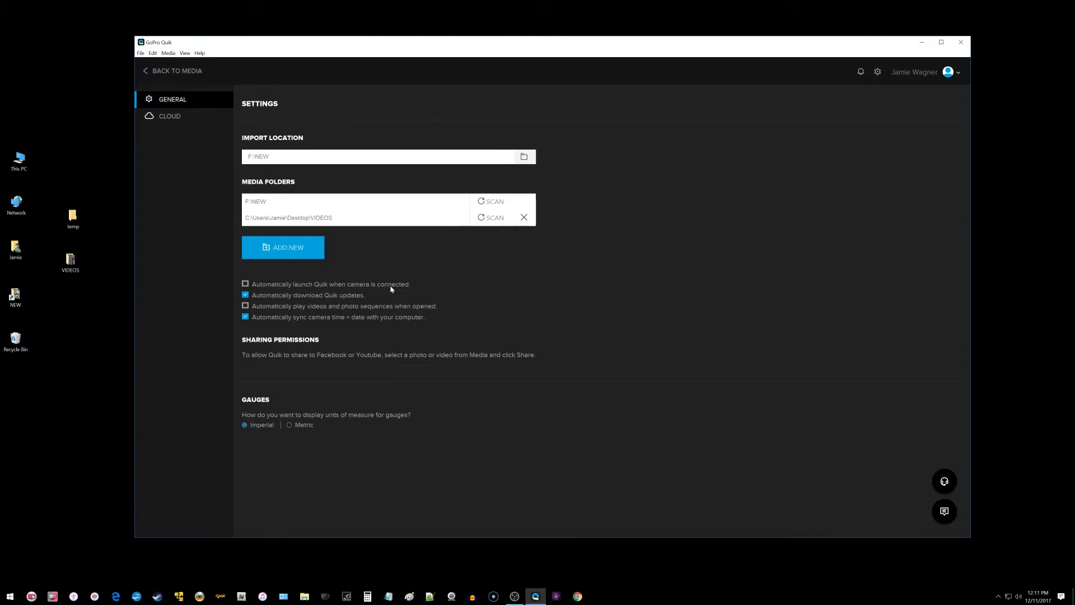
left_click(177, 70)
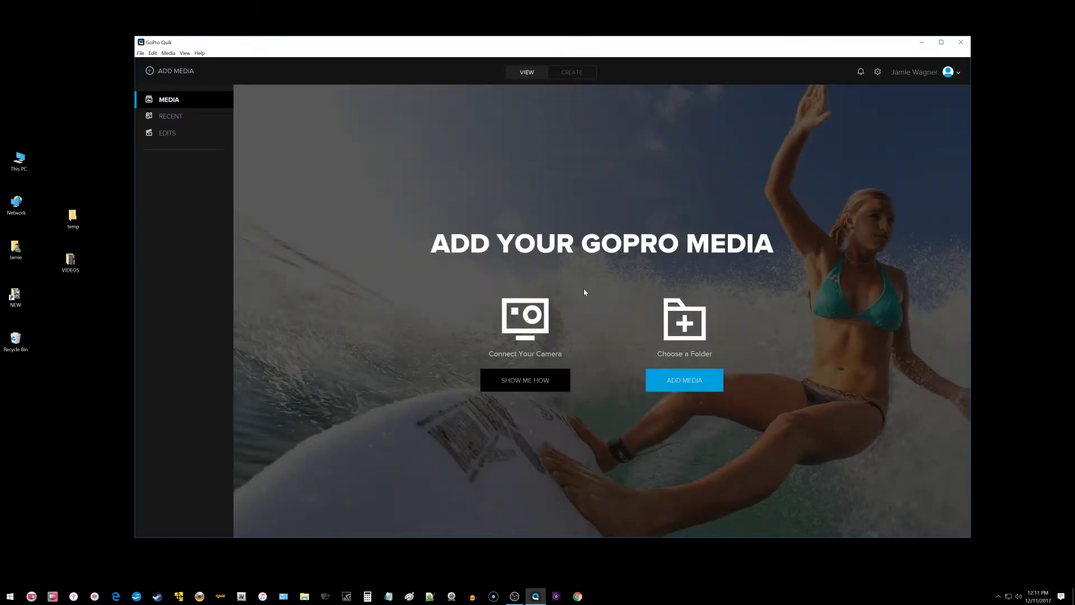
- Cut GH010002.MP4 and GH010003.MP4 from temp and paste them into VIDEOS
double_click(73, 218)
left_click_drag(440, 224, 261, 148)
right_click(284, 163)
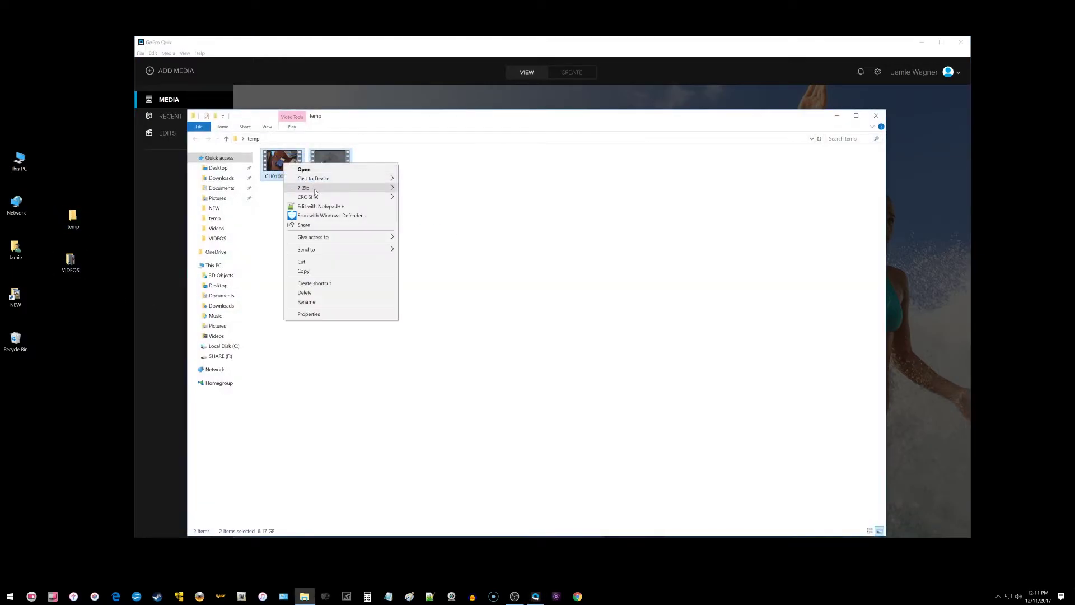
left_click(327, 261)
double_click(70, 261)
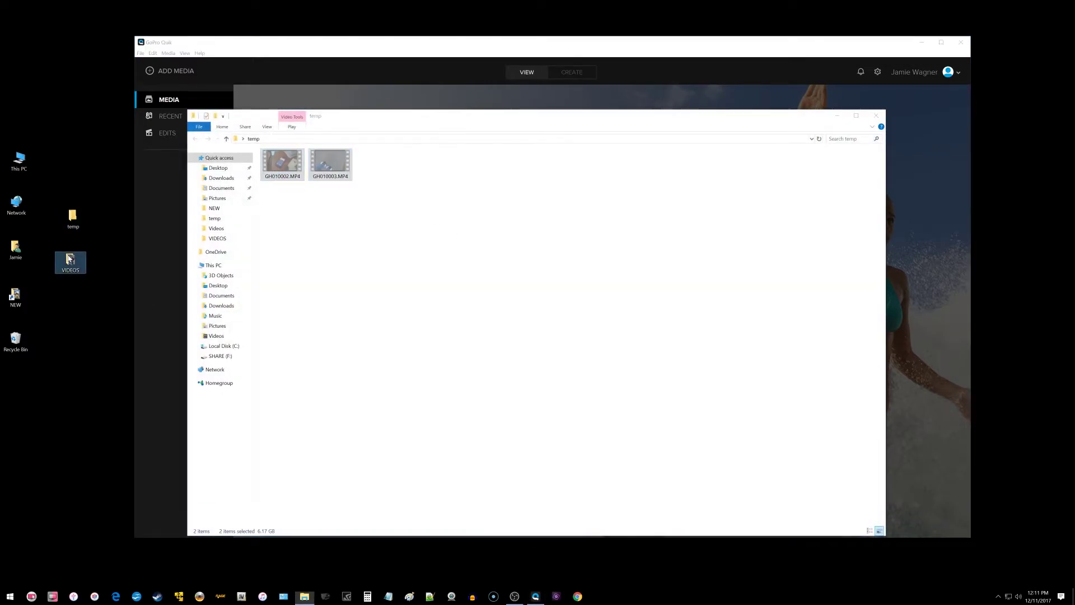
right_click(393, 281)
left_click(420, 334)
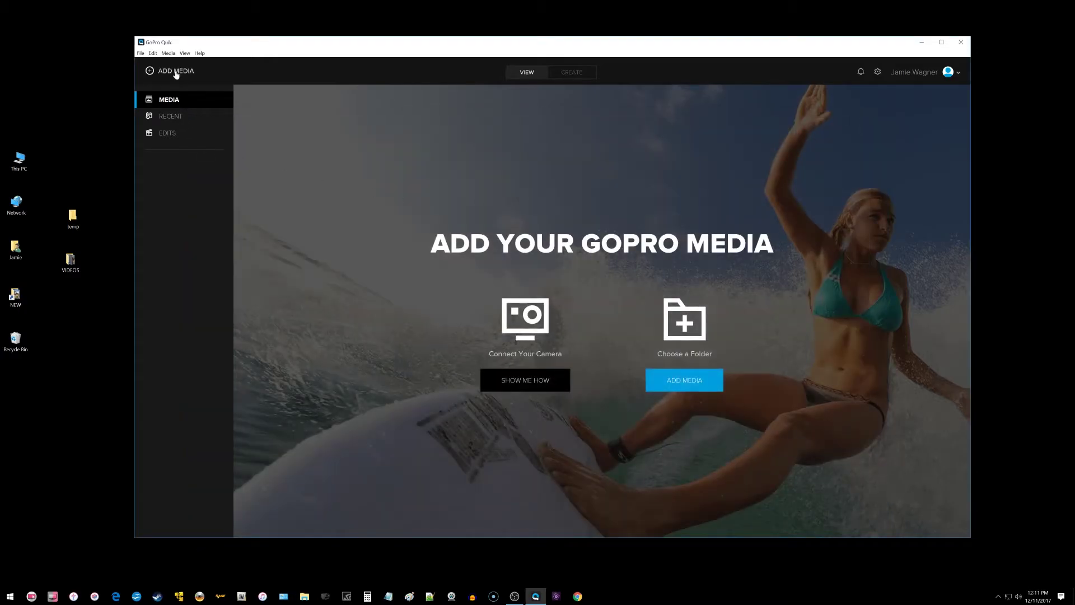
- Scan the Desktop VIDEOS folder in Manage Folders so the Oct 31 and Oct 23 clips return
left_click(176, 72)
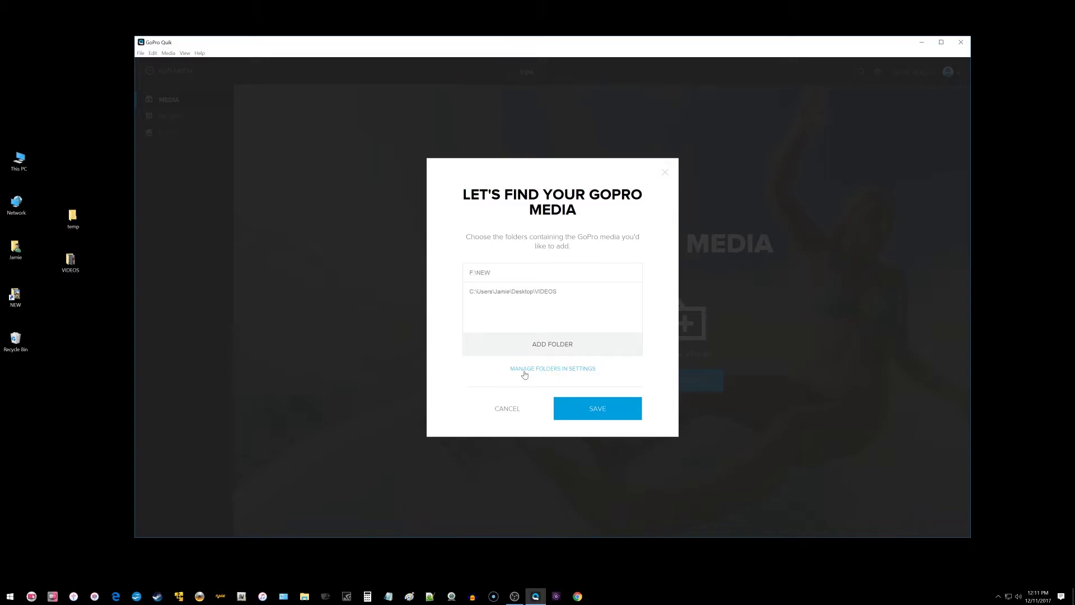
left_click(552, 369)
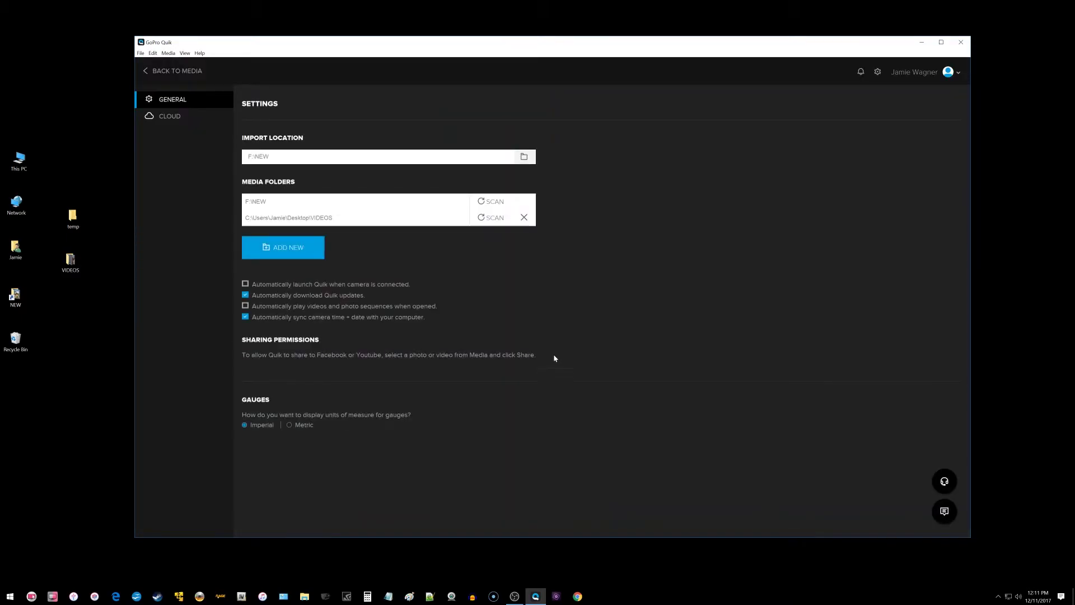
left_click(493, 218)
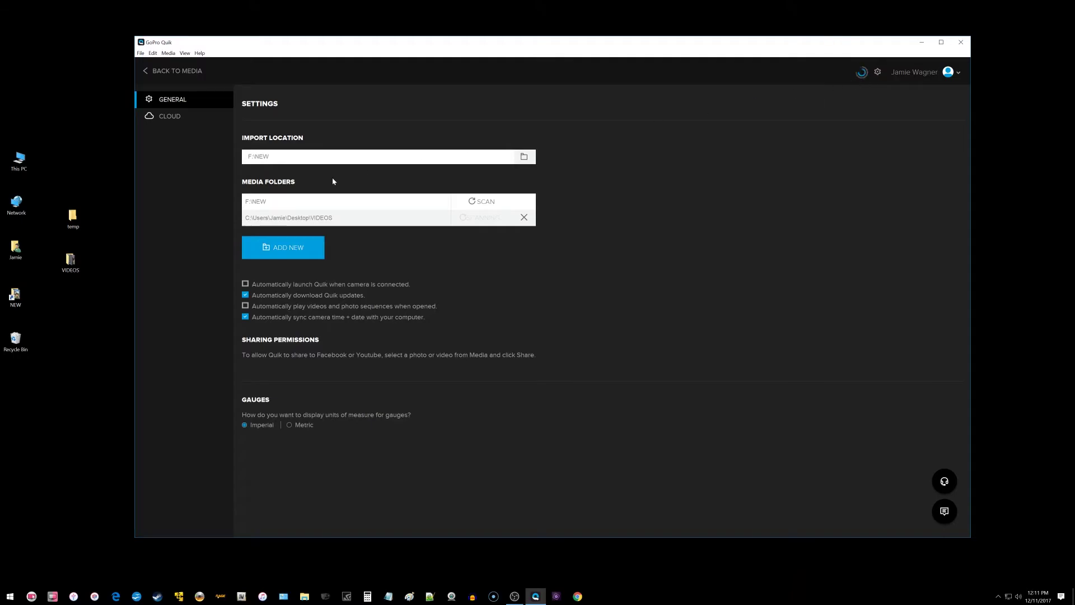
left_click(188, 76)
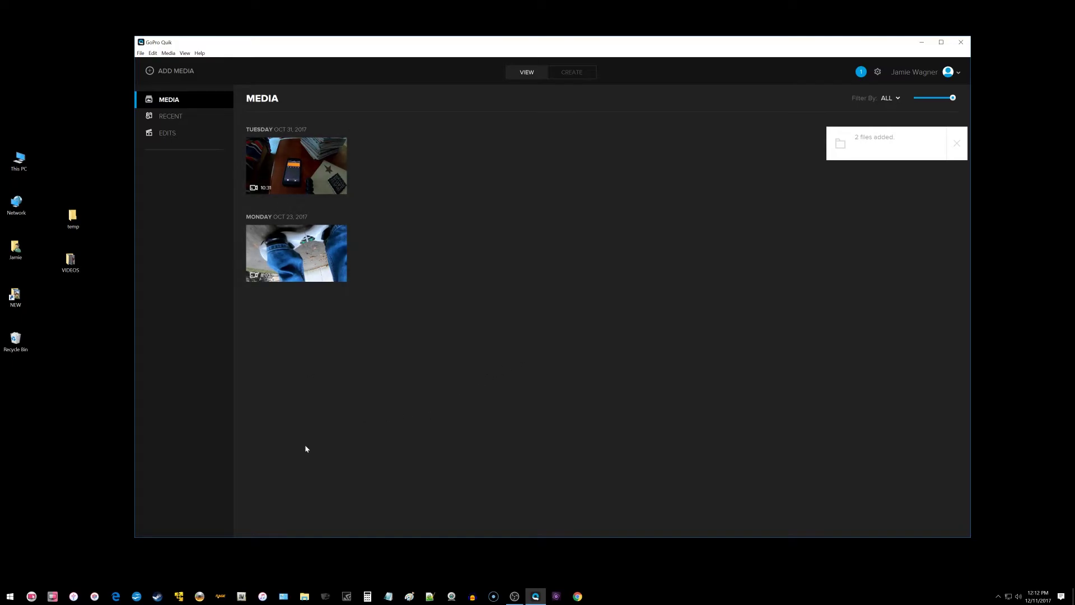
- Open the user profile folder from the desktop and review the View tab of Folder Options
double_click(17, 251)
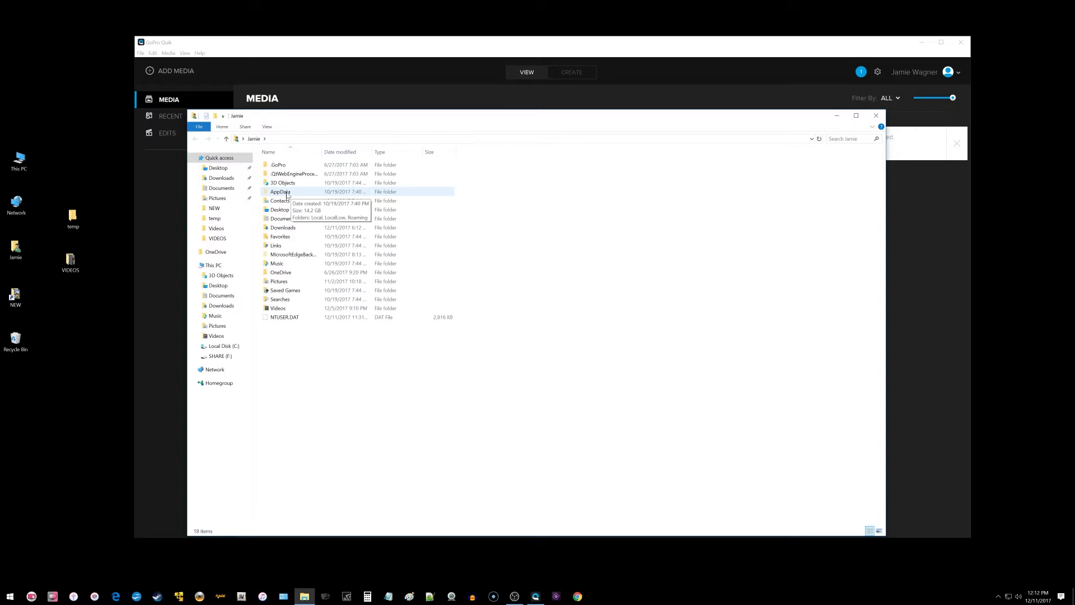
left_click(267, 127)
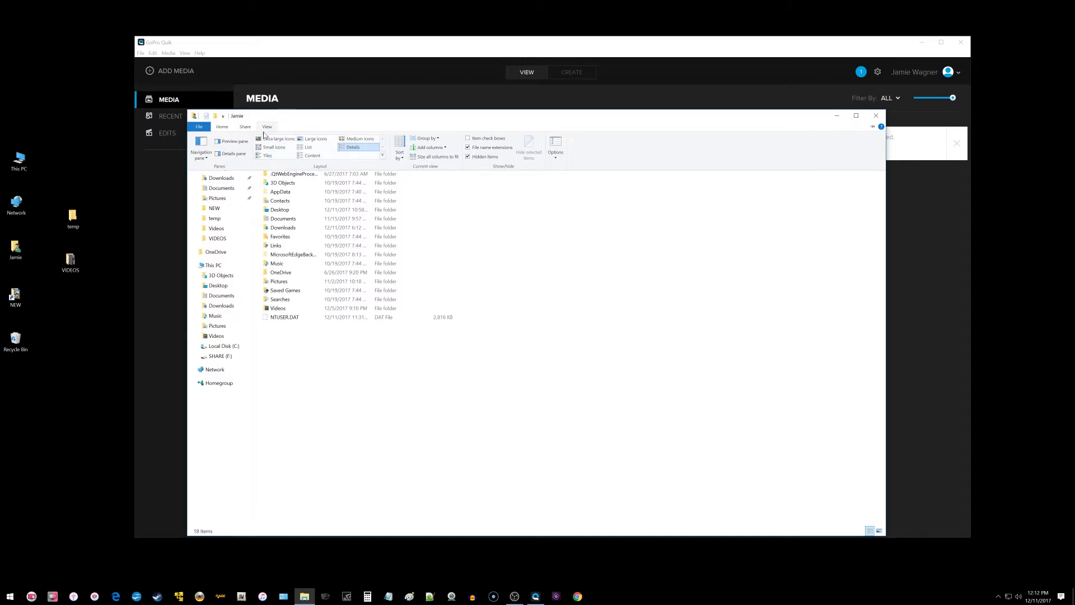
left_click(559, 144)
left_click_drag(306, 163, 554, 210)
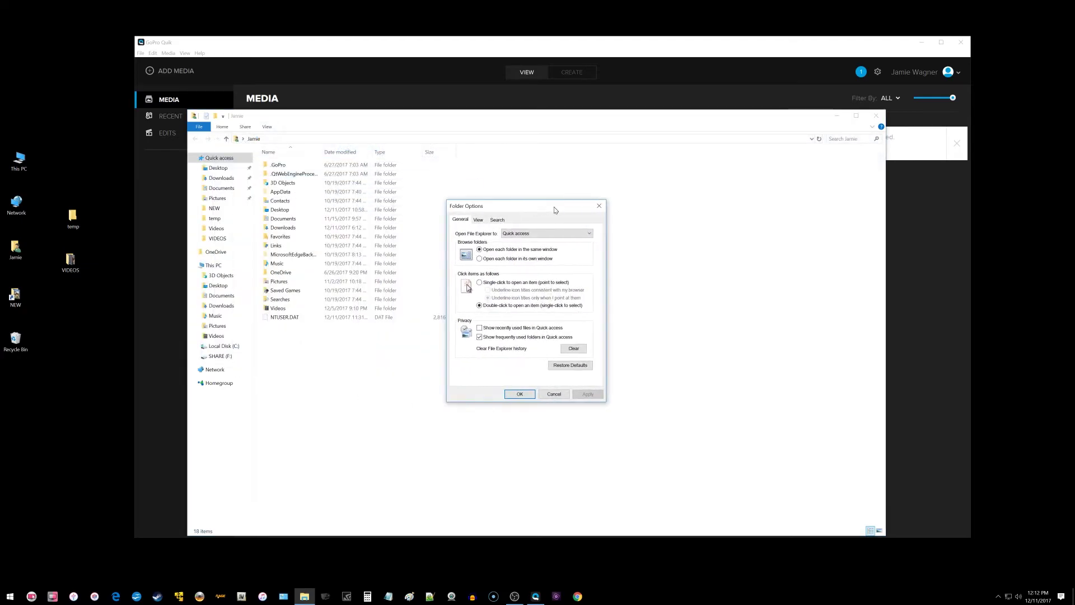
left_click(479, 220)
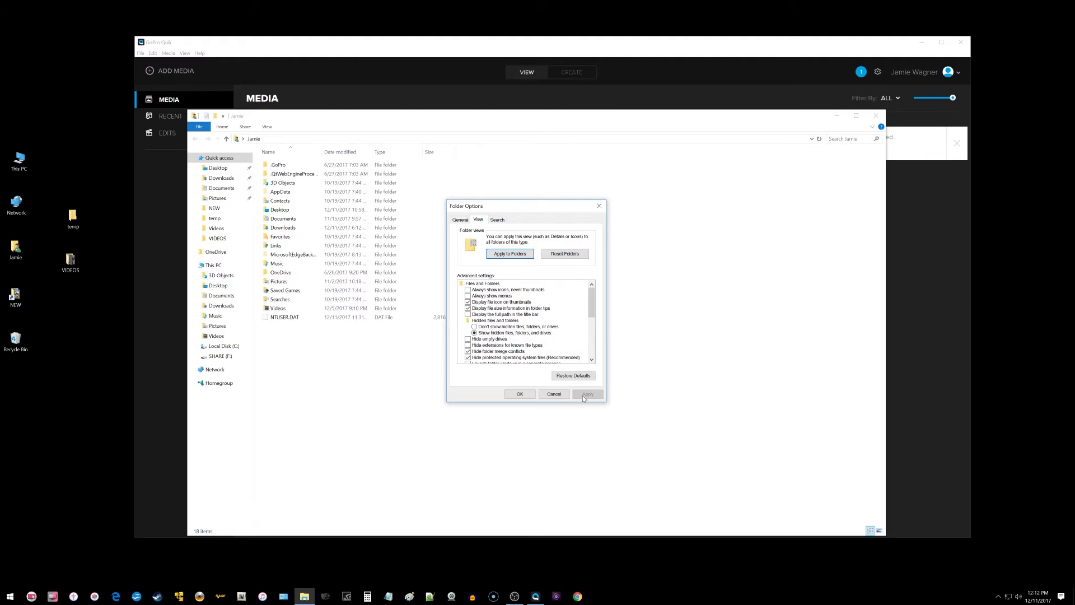
left_click(527, 396)
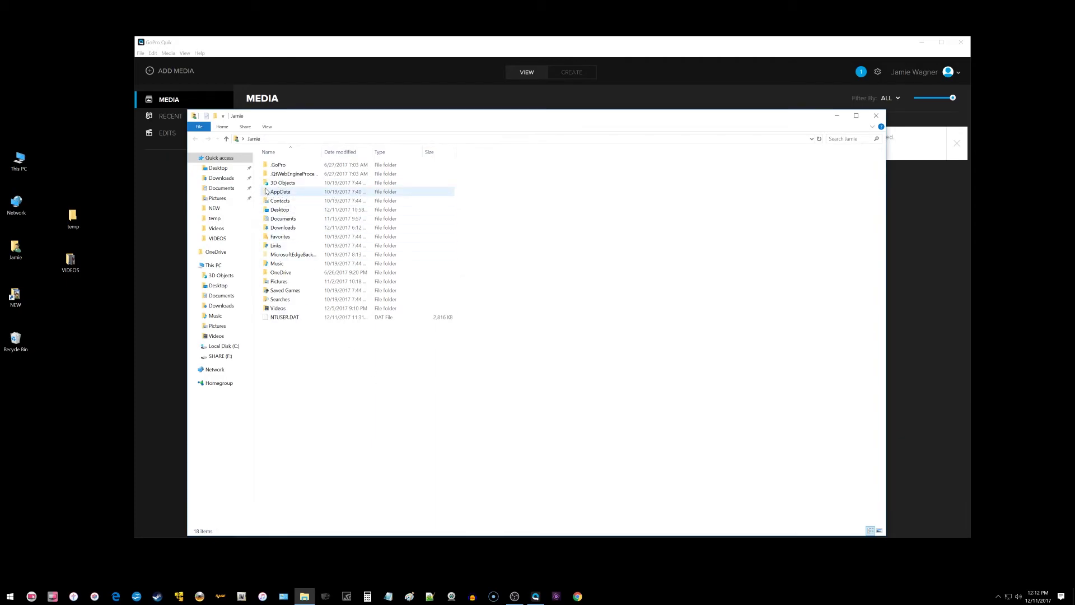
- Navigate to the AppData\Local\GoPro\cache folder
mouse_move(271, 195)
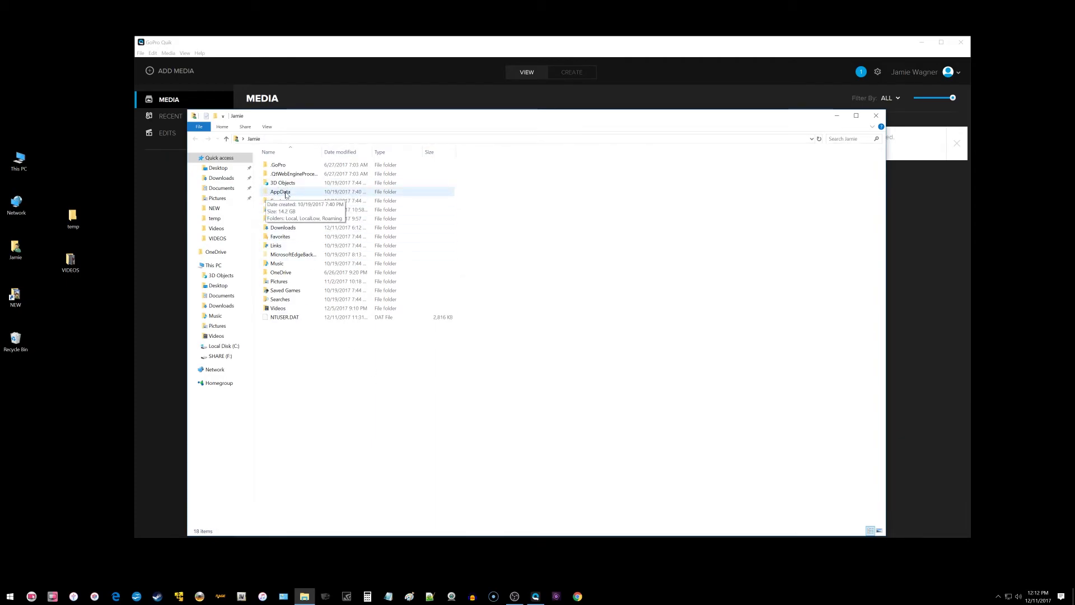
double_click(287, 193)
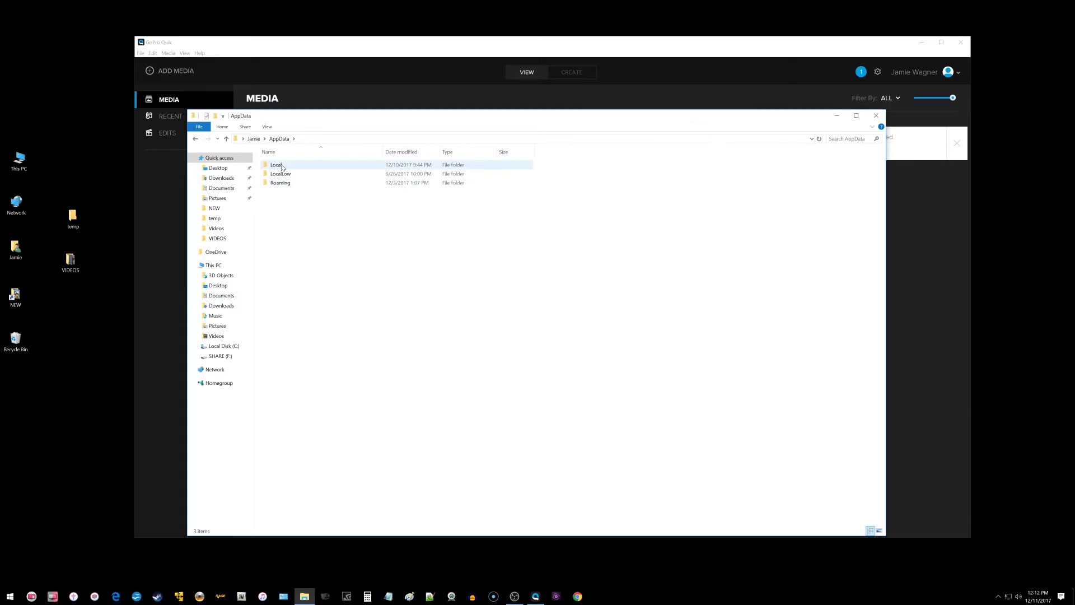
double_click(282, 167)
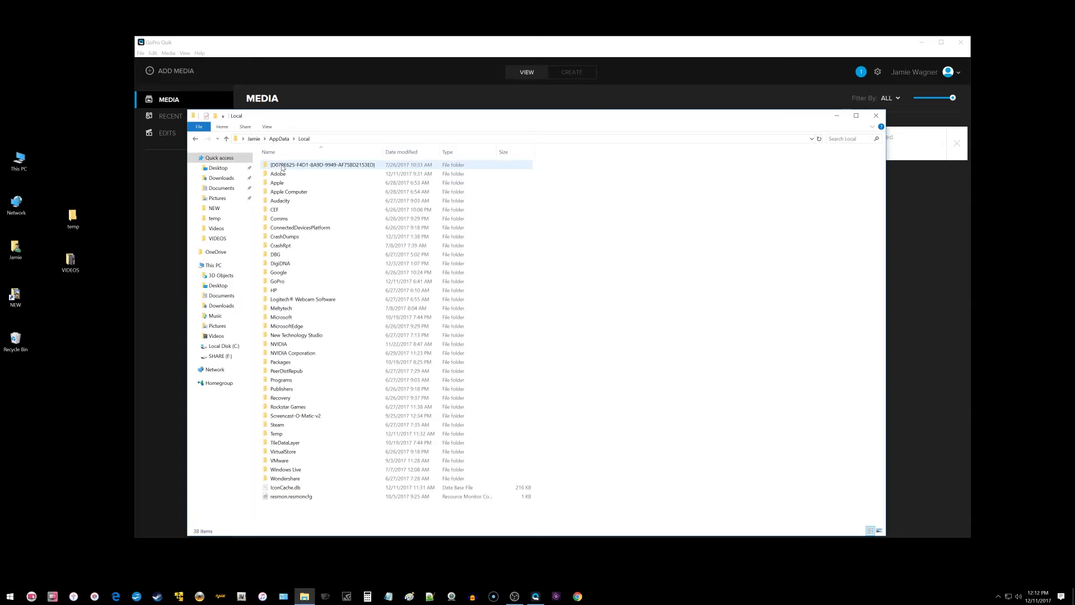
double_click(286, 282)
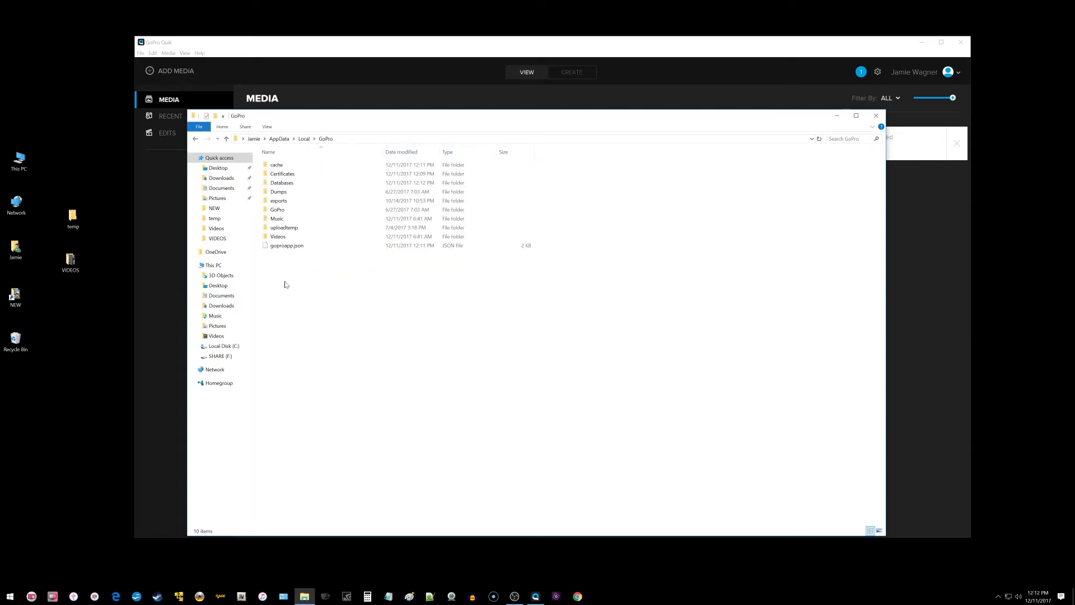
double_click(283, 164)
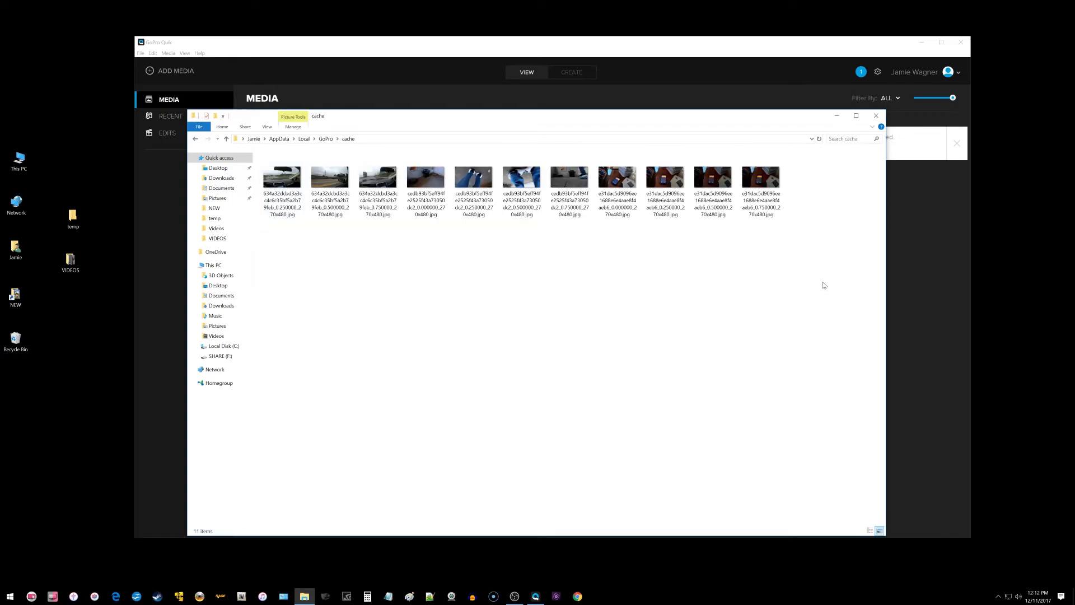
- Delete all 11 cached thumbnail images and close the Explorer window
left_click_drag(823, 282, 282, 176)
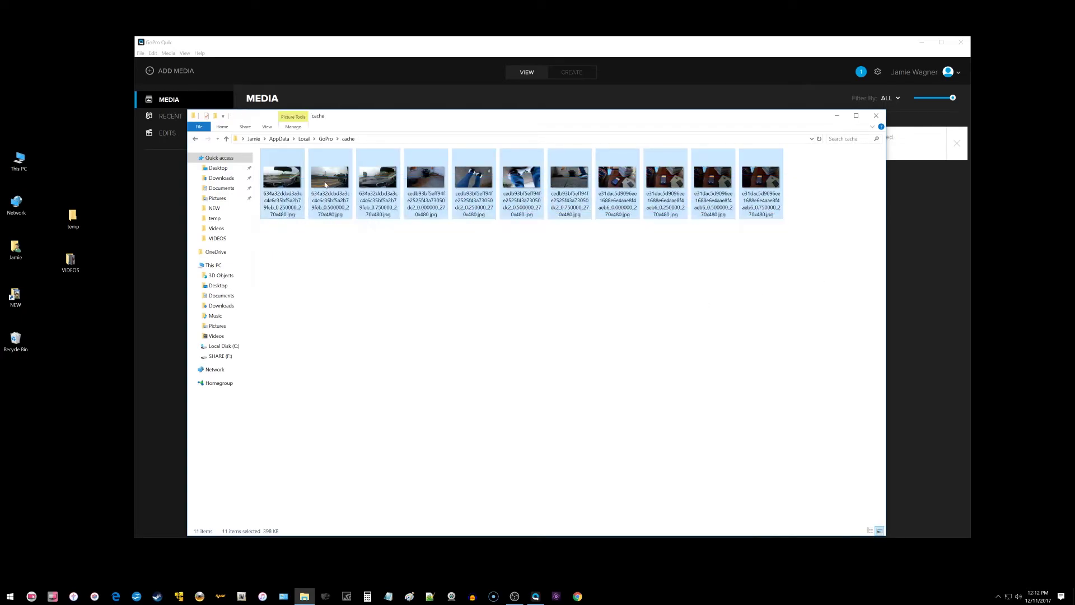
right_click(446, 209)
left_click(512, 409)
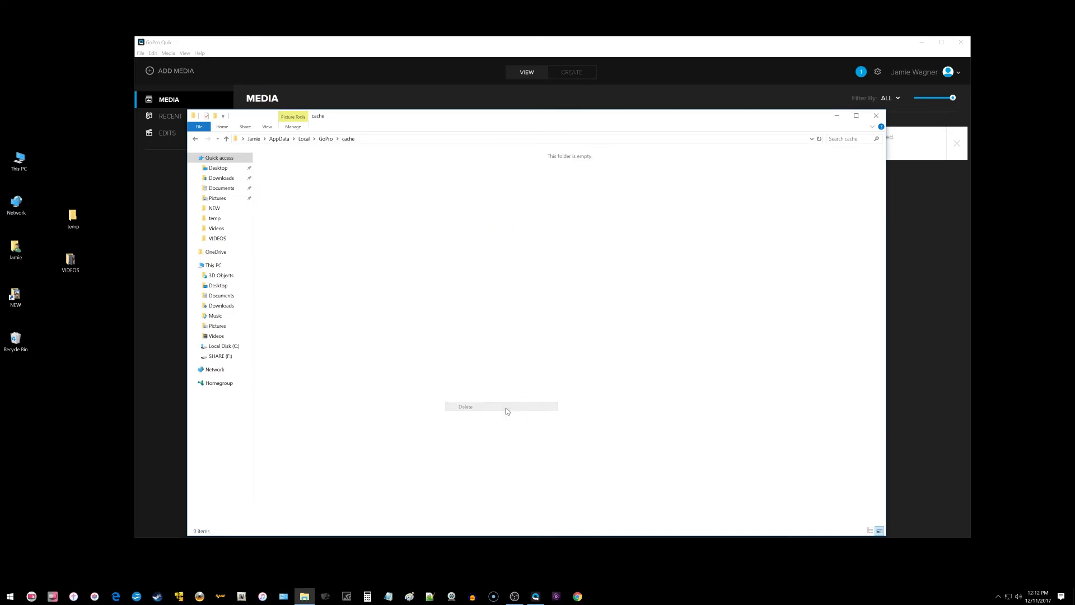
left_click(877, 116)
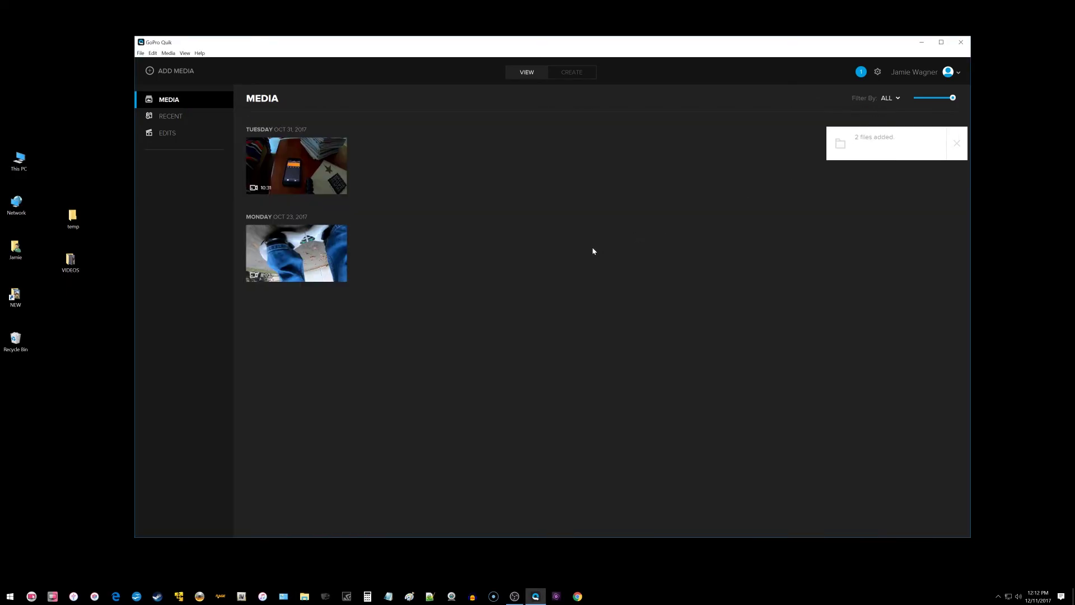
- Restart Quik, then view the Oct 31 and 8:03 clips before returning to the library
left_click(960, 45)
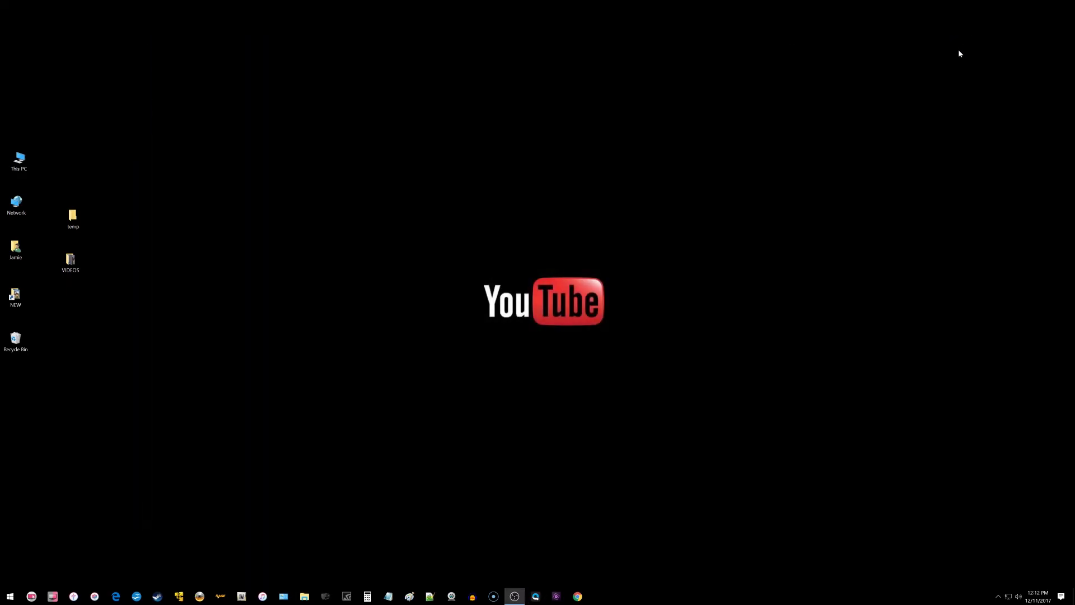
left_click(536, 596)
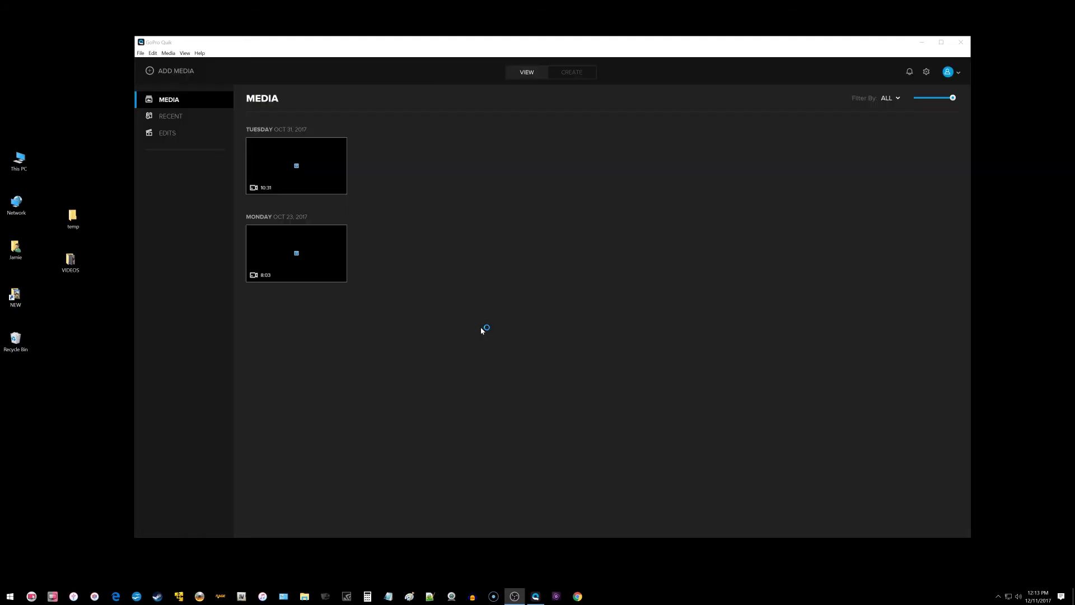
left_click(308, 163)
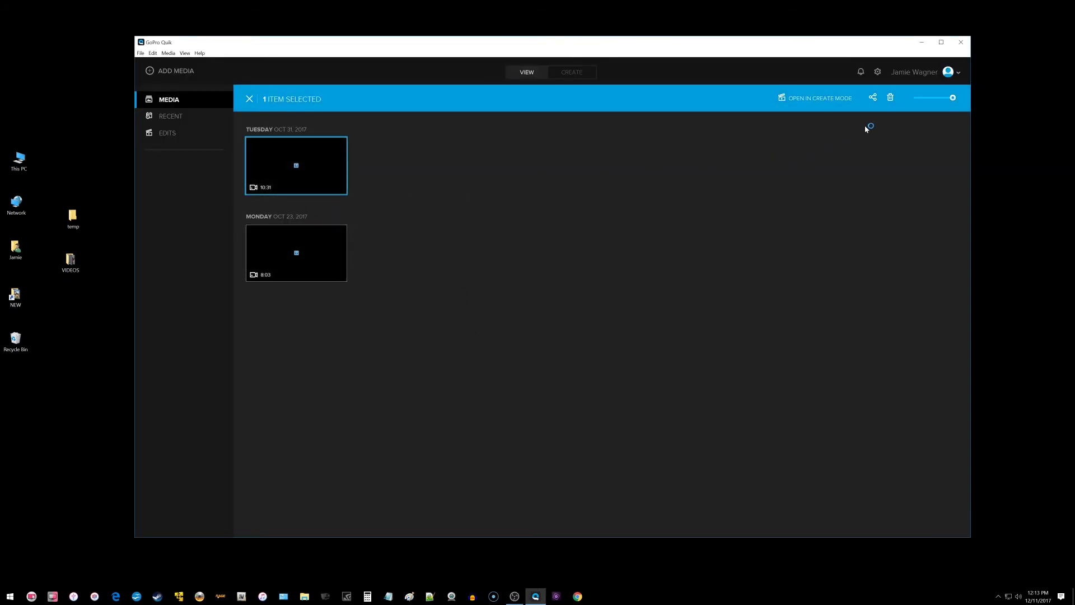
double_click(302, 169)
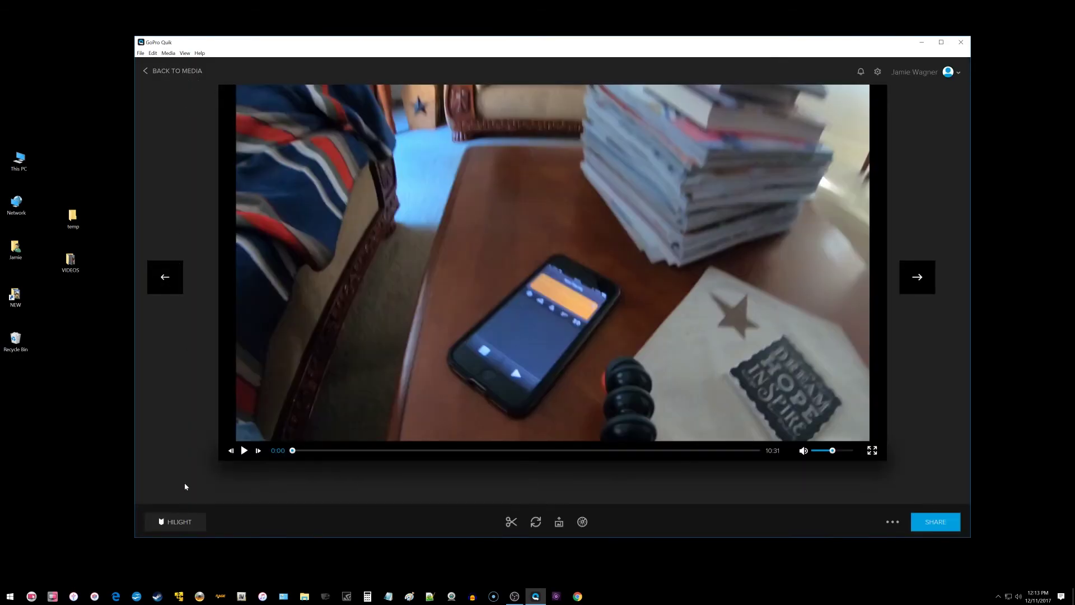
left_click(162, 281)
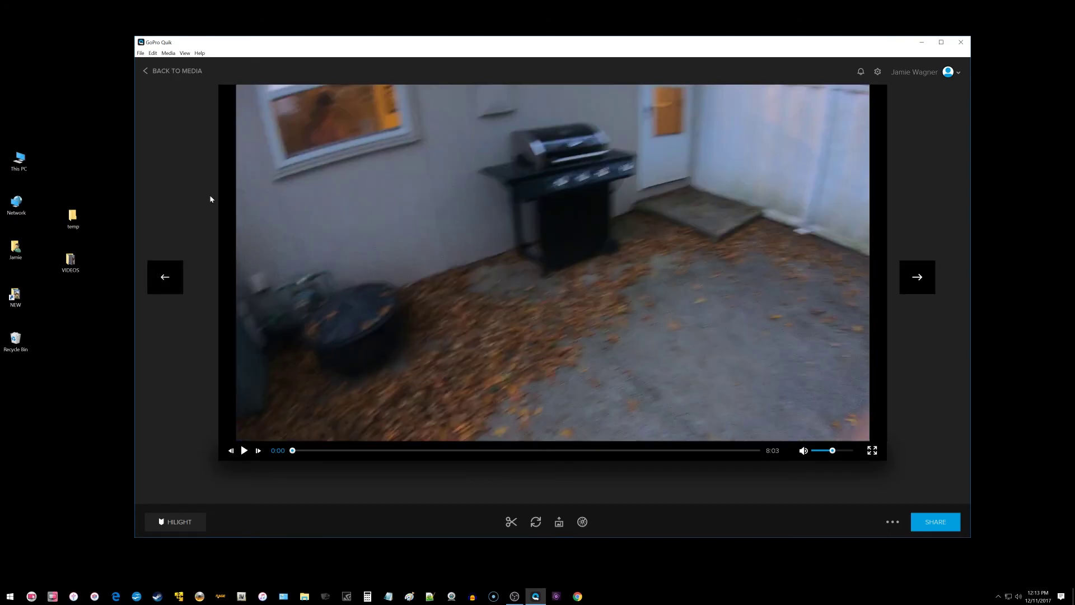
left_click(185, 72)
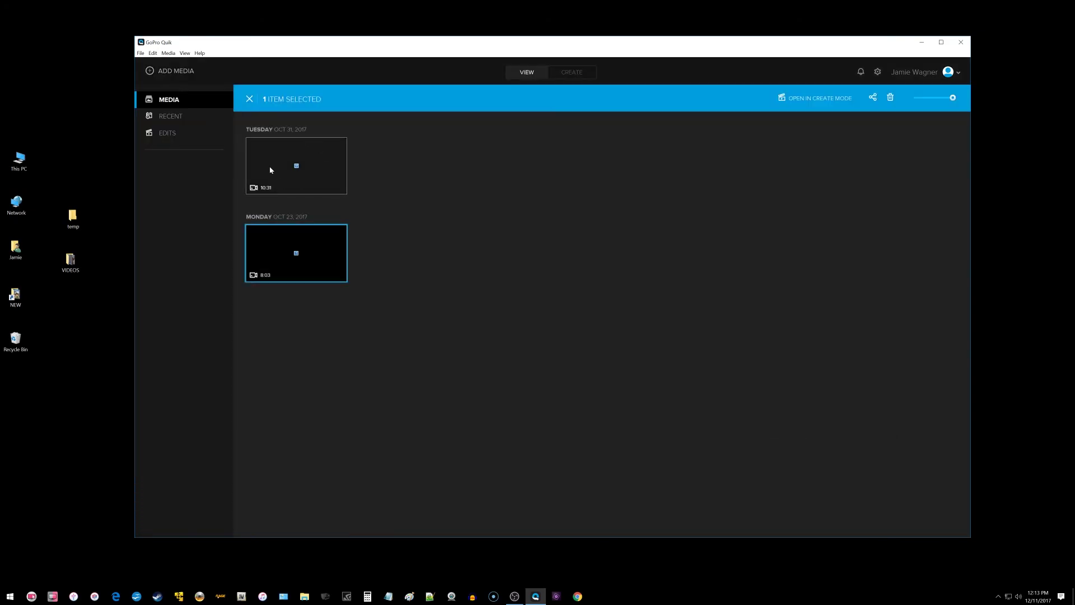
- Delete the 8:03 clip and then the 10:31 clip, confirming each deletion
left_click(302, 167)
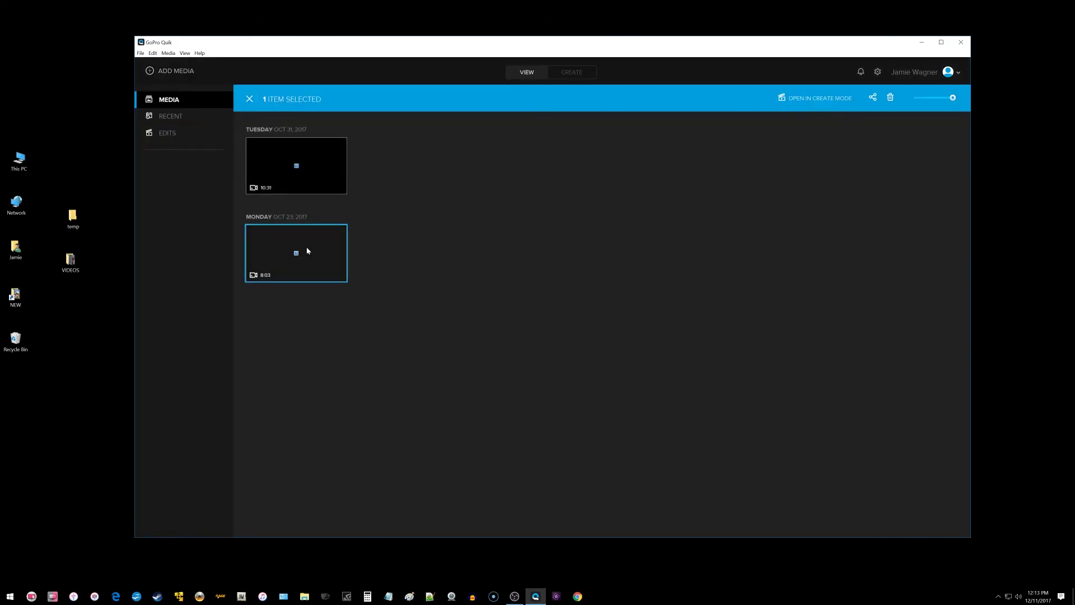
left_click(308, 247)
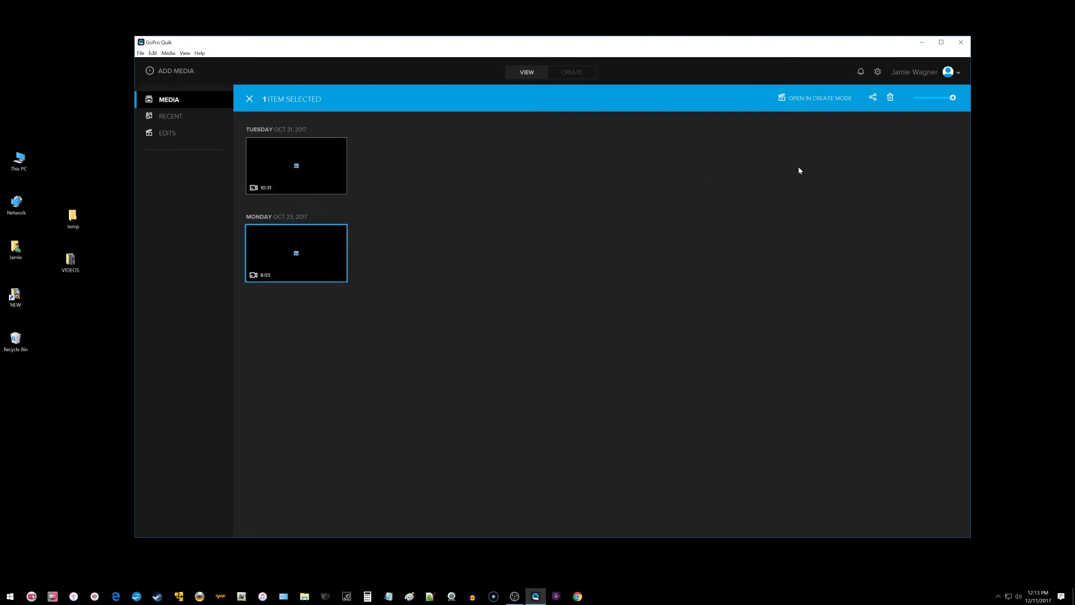
left_click(891, 99)
left_click(619, 339)
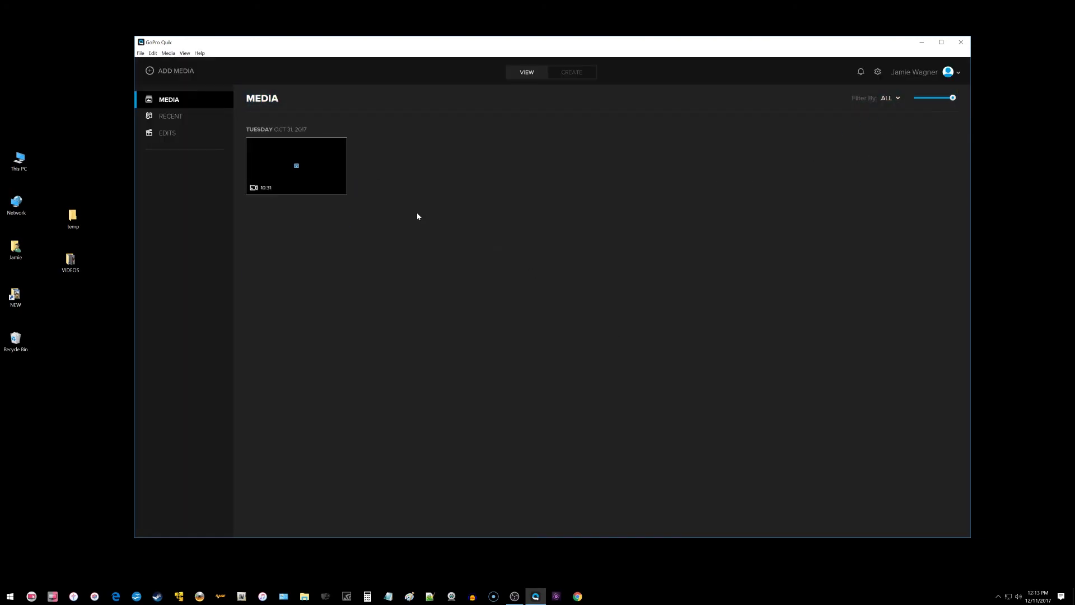
left_click(332, 149)
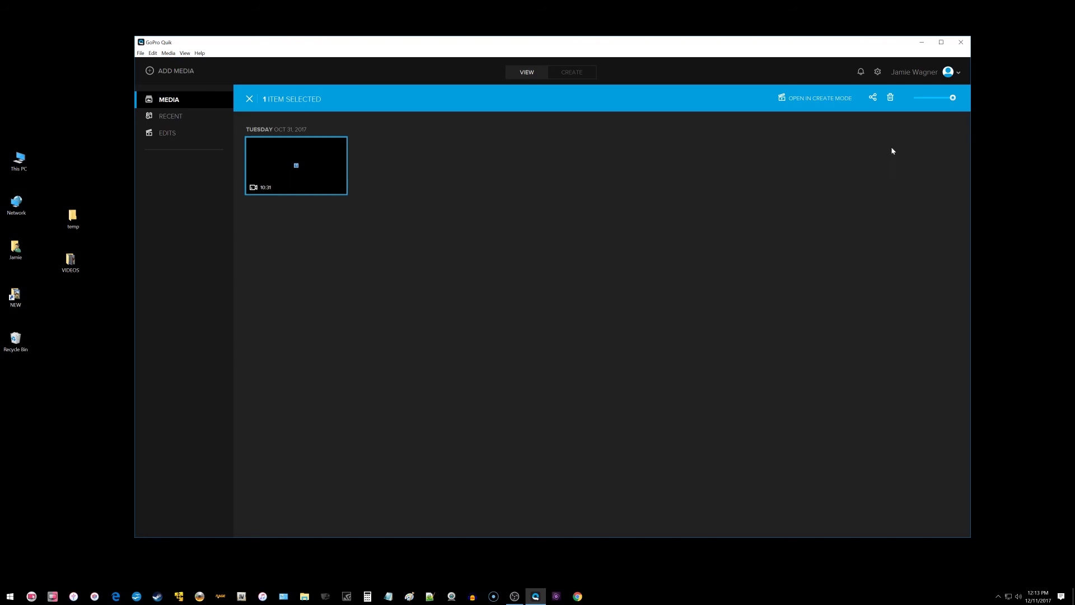
left_click(891, 99)
left_click(616, 338)
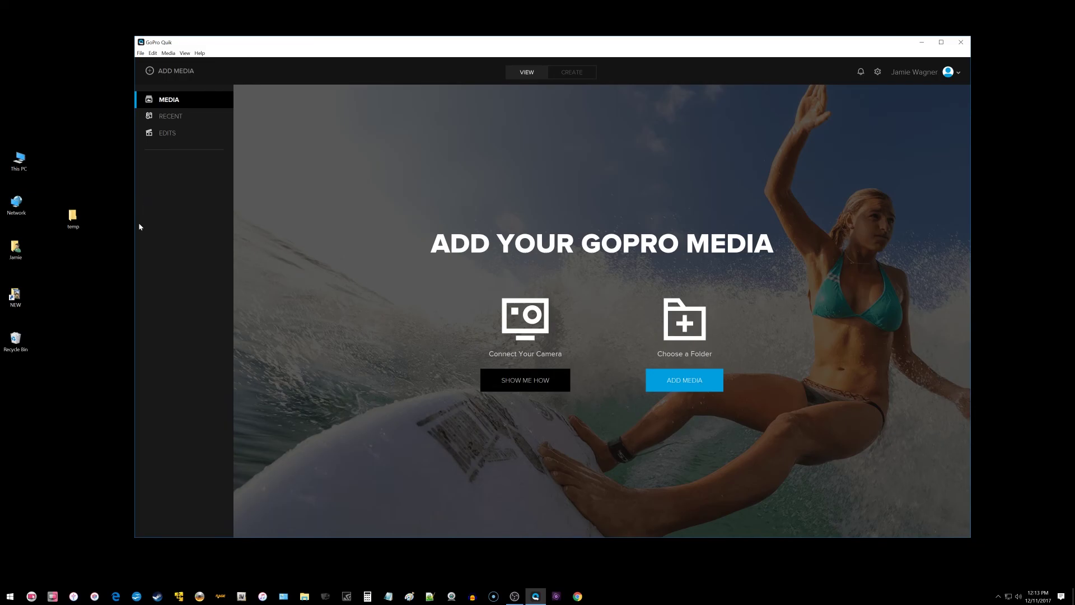
double_click(73, 218)
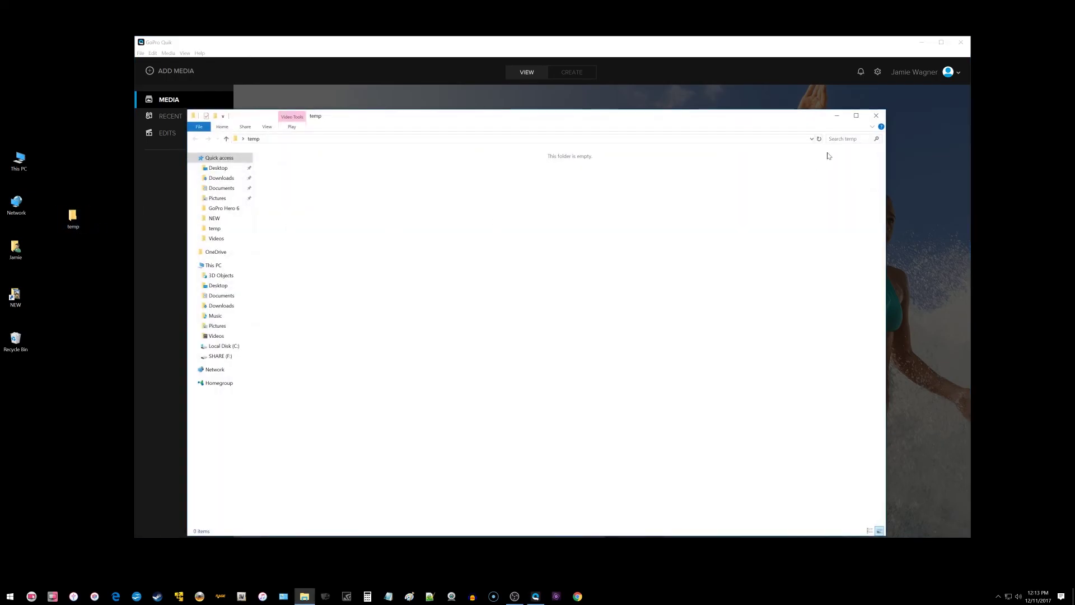
left_click(877, 115)
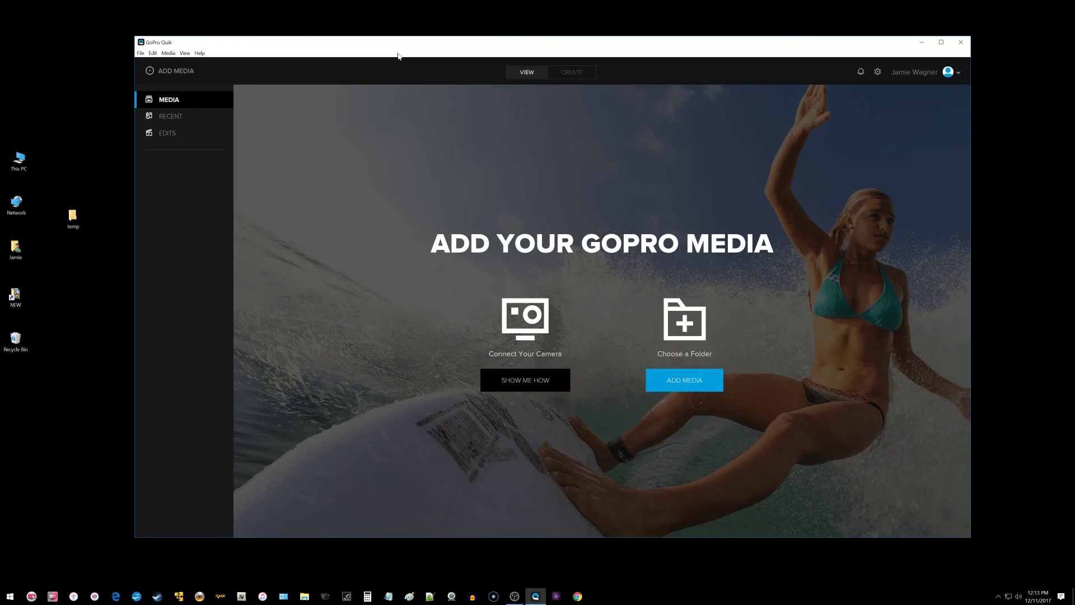
left_click_drag(398, 56, 386, 47)
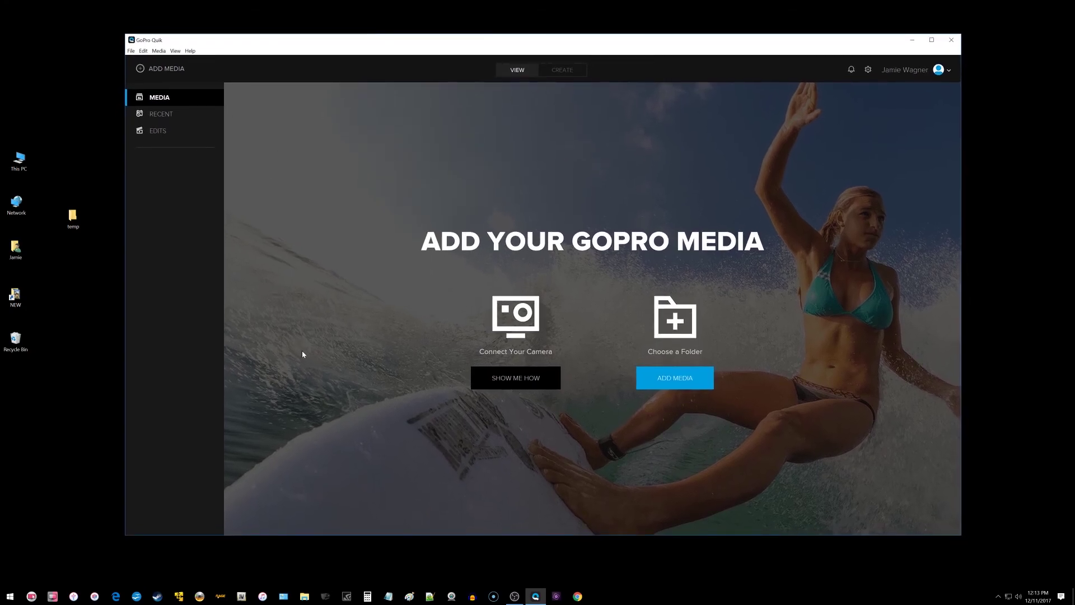